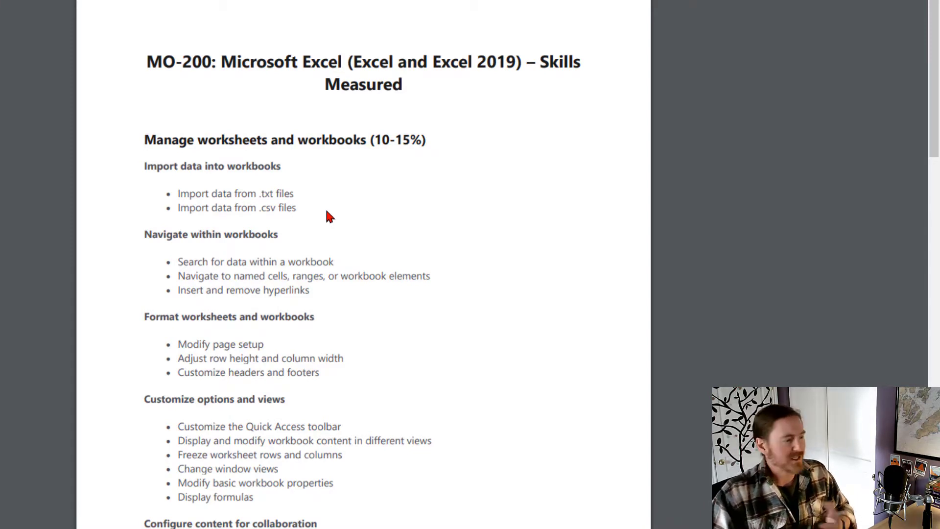
Open Notepad and enter the comma-separated header line fname,lname,city.
left_click(140, 520)
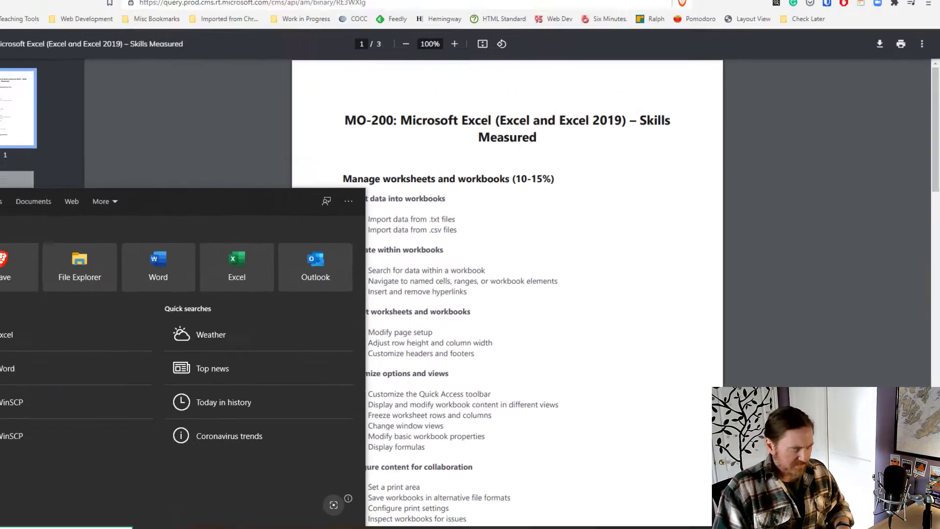
type("notepad")
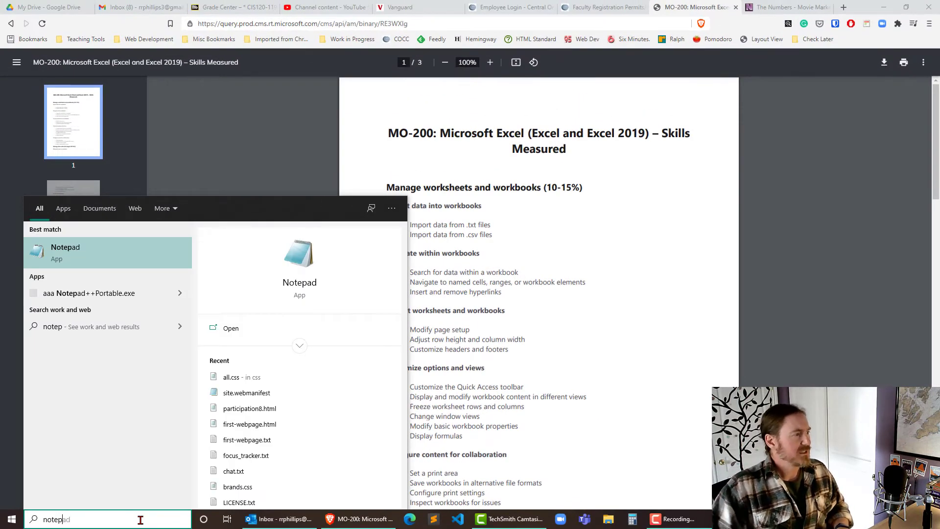
left_click(82, 254)
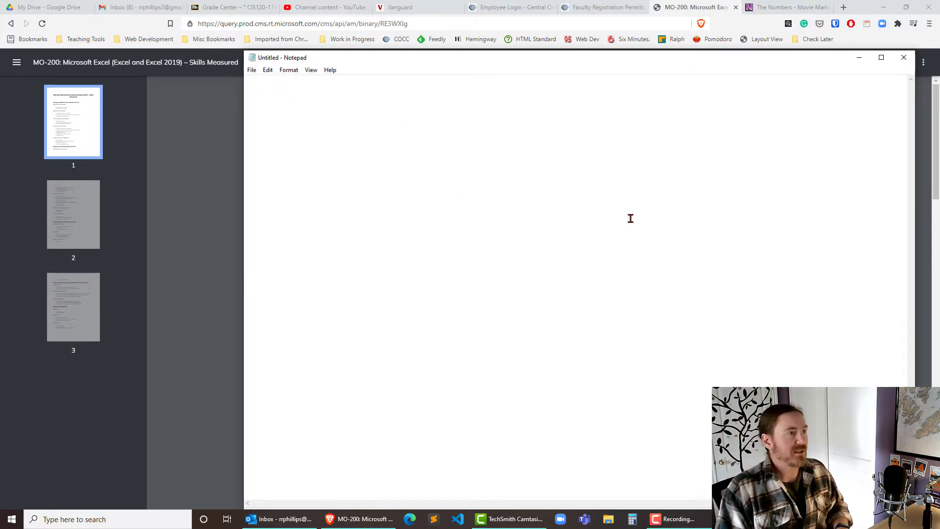
type("fname,")
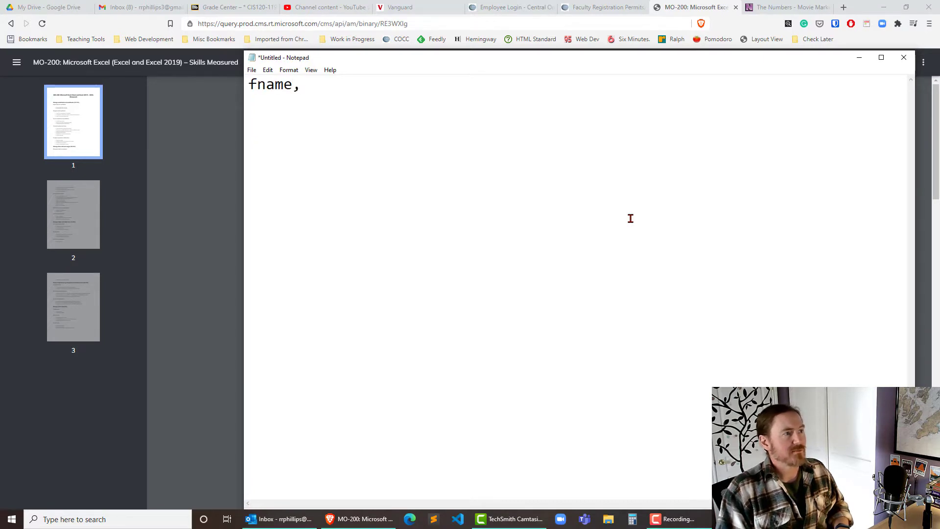
type("lname,")
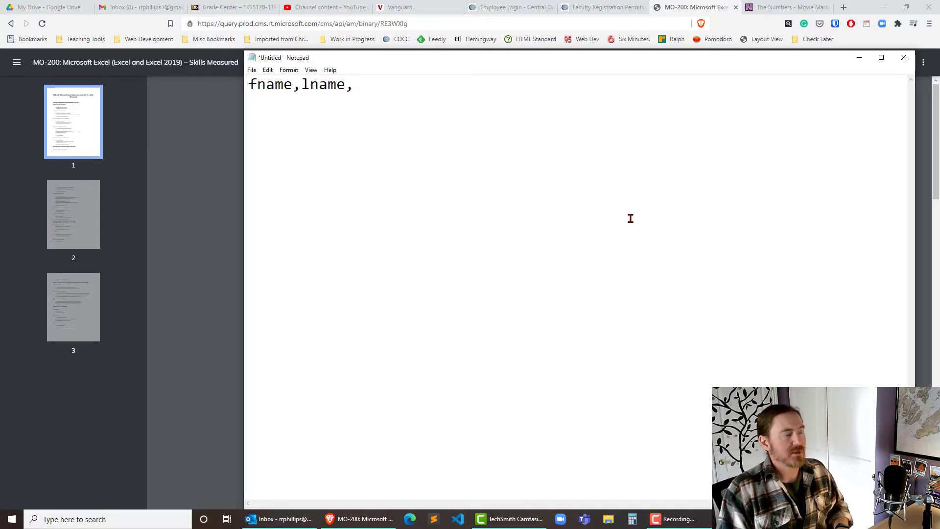
type("city")
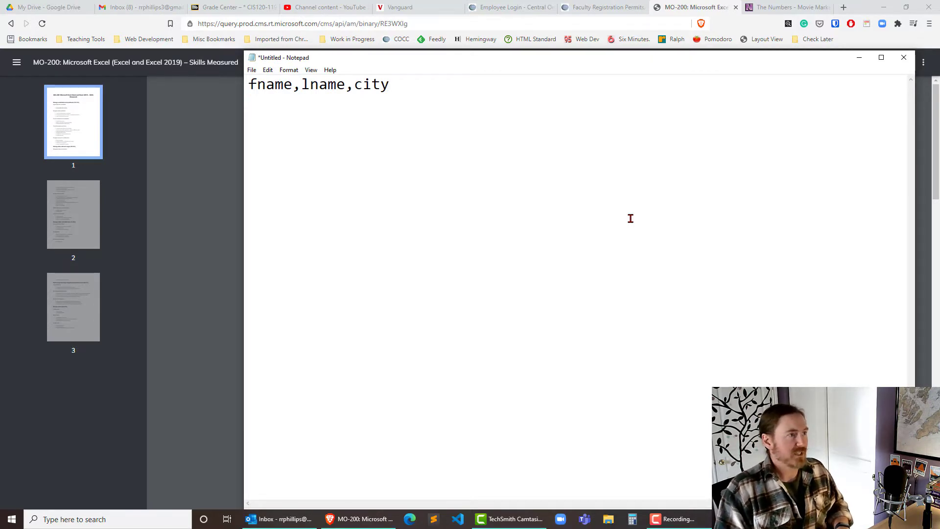
Add two comma-separated records below the header, each with a last name and first name, using the cities Tampa and Portland.
type(" Phillips")
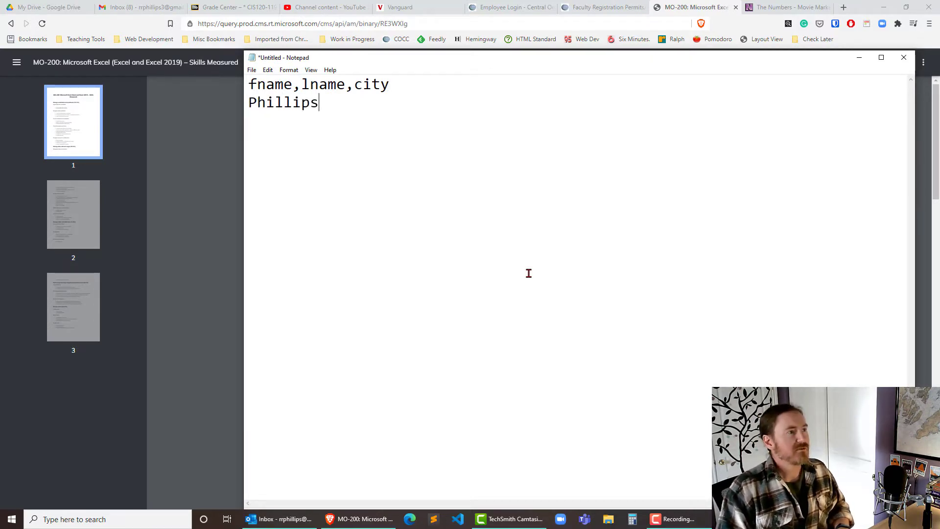
type(",Ralph,")
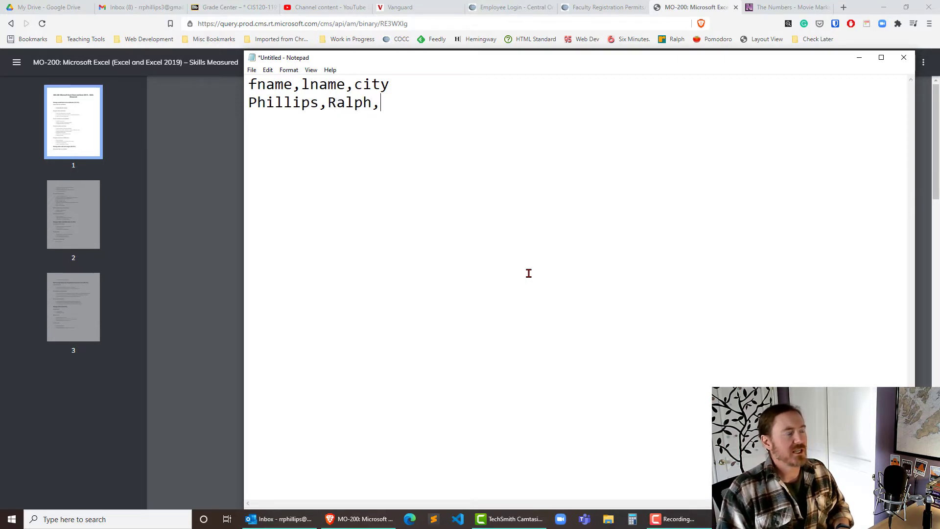
type("Tampa ")
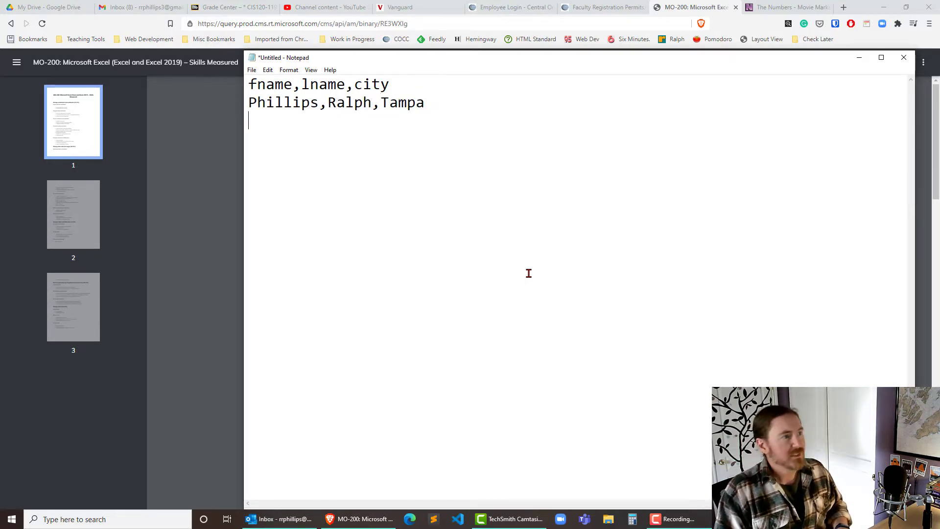
type("Smith,")
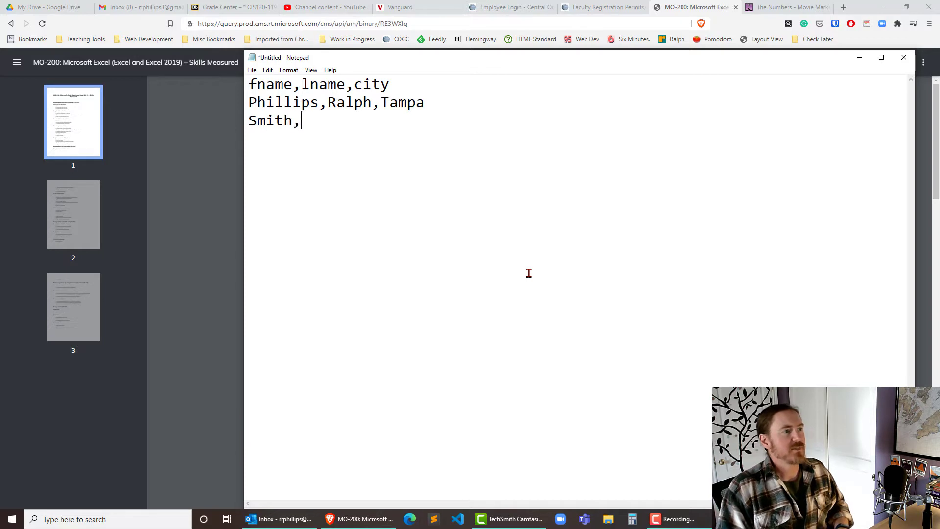
type("Jane,")
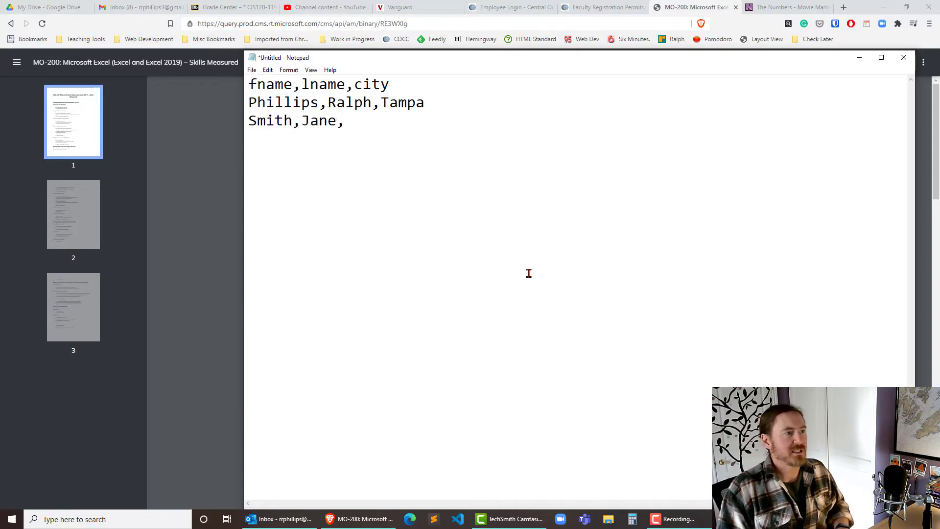
type("Portland")
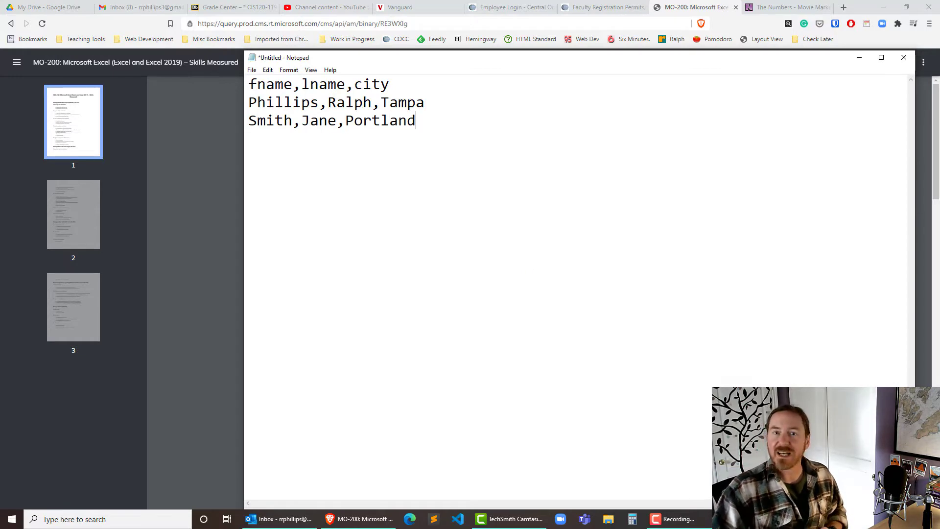
Replace both commas in the fname,lname,city header line with tabs.
double_click(296, 86)
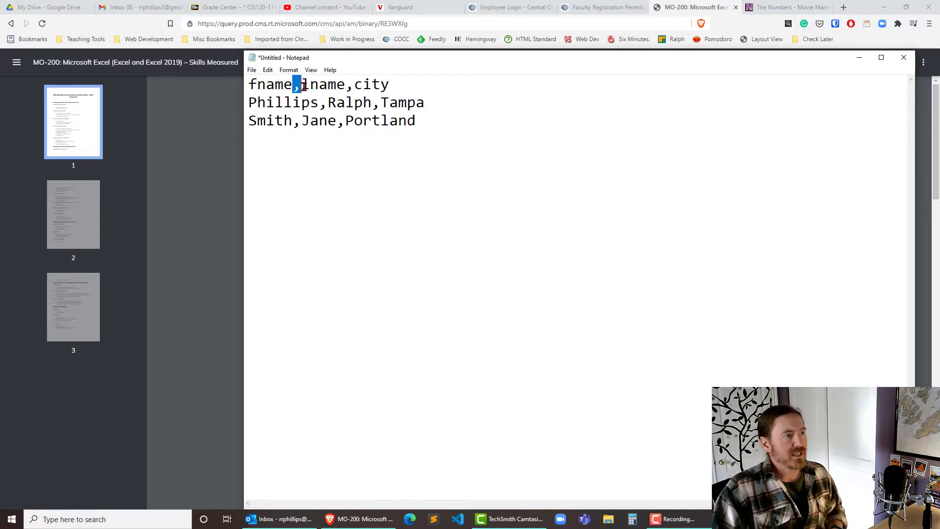
double_click(345, 85)
key("Tab")
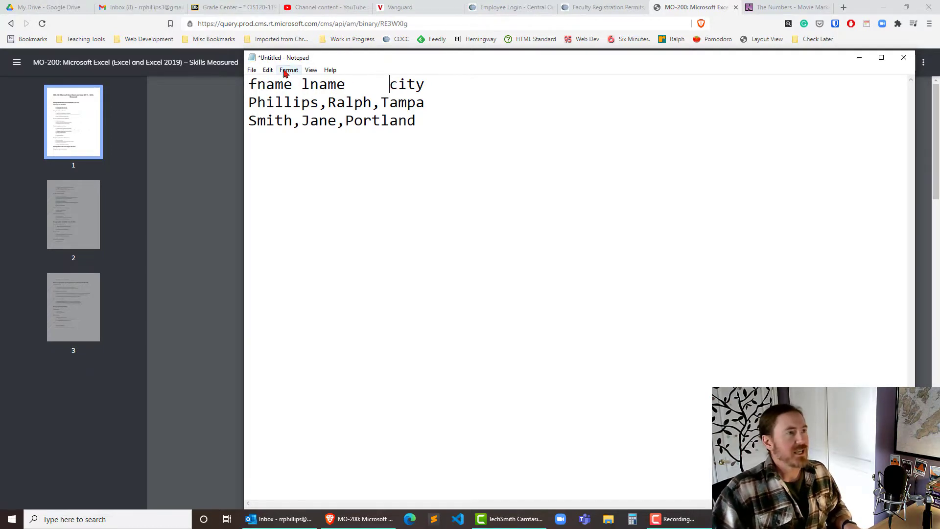
double_click(297, 86)
key("Tab")
Replace the commas in the two record lines with tabs and close Notepad without saving.
double_click(323, 103)
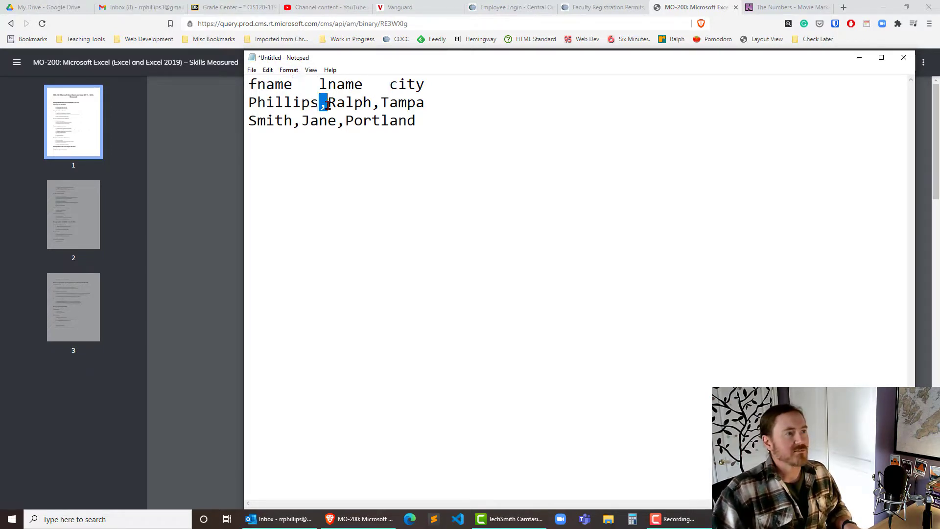
key("Tab")
double_click(430, 105)
key("Tab")
double_click(334, 122)
key("Tab")
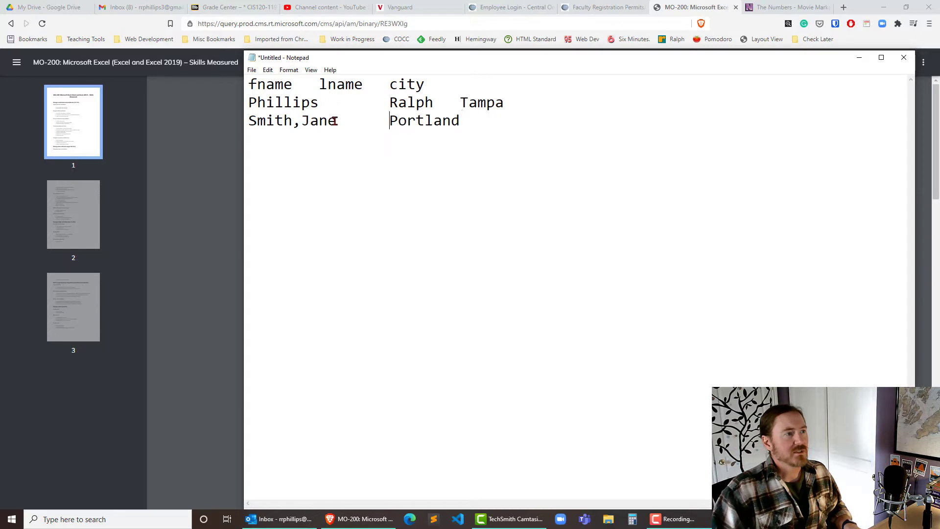
double_click(297, 121)
key("Tab")
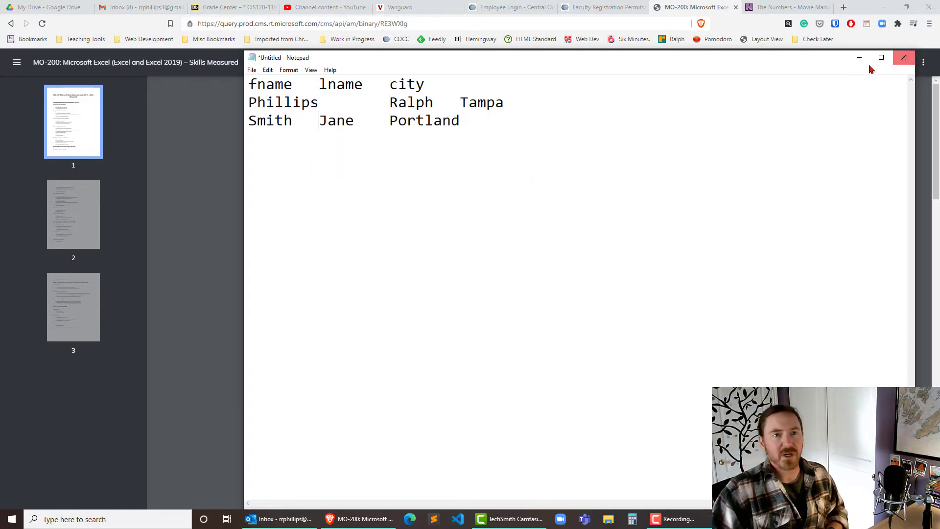
left_click(904, 57)
left_click(486, 259)
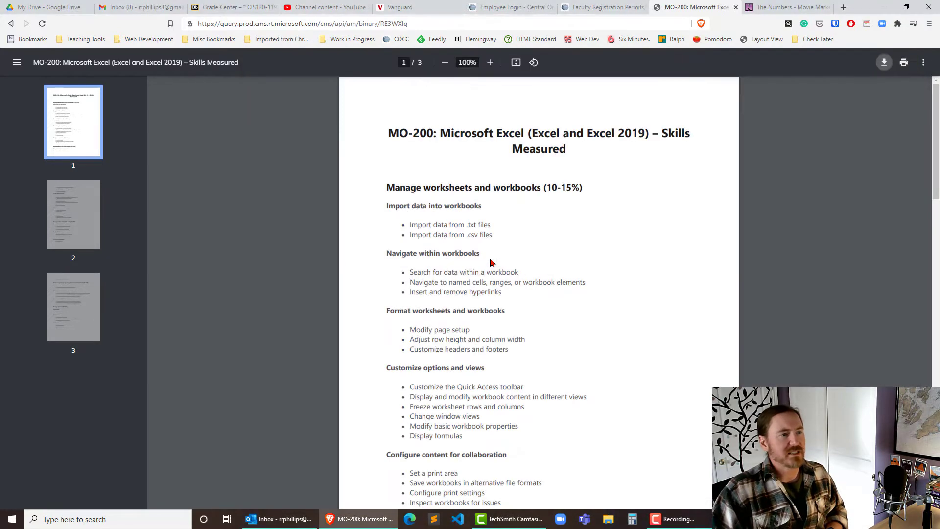
Look at the tab-delimited and comma-delimited.csv files on the desktop, and return to the browser.
left_click(885, 7)
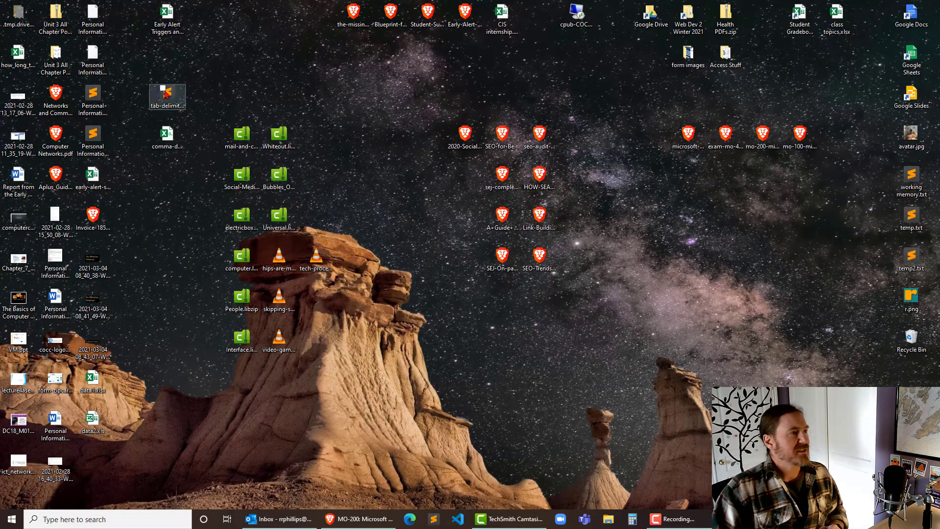
left_click(167, 139)
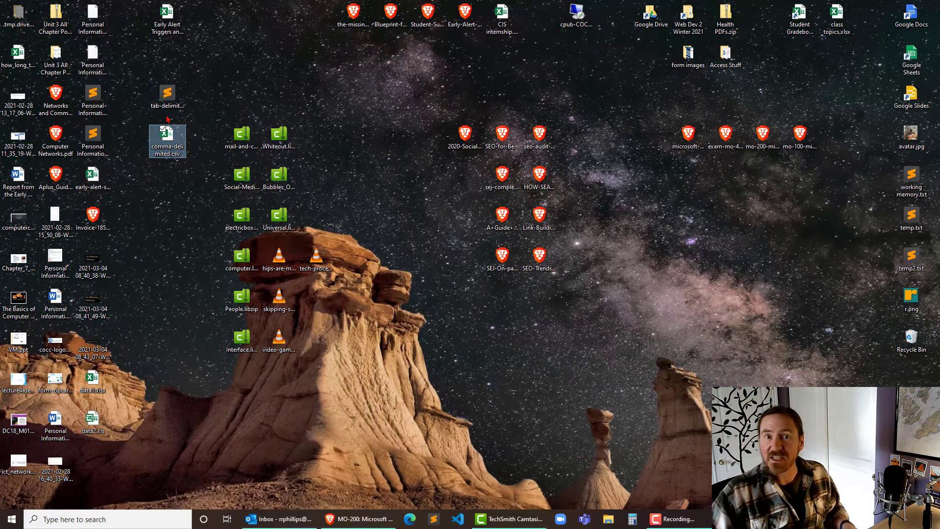
key("alt+Tab")
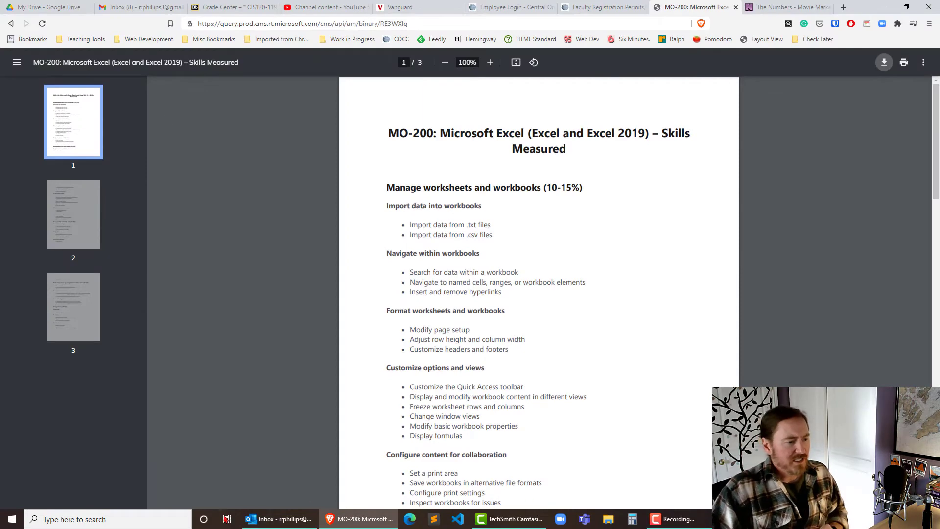
Open Excel with a blank workbook and maximize its window.
left_click(161, 512)
type("excel")
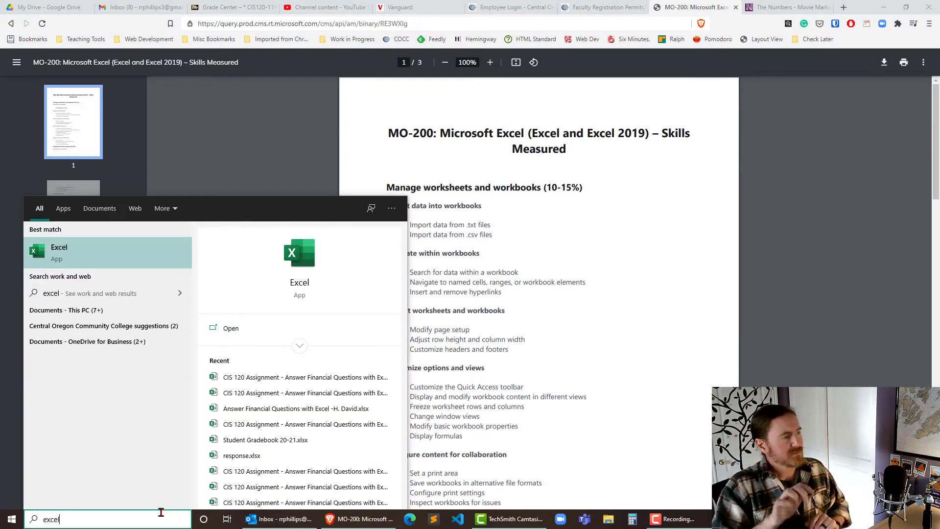
key("Return")
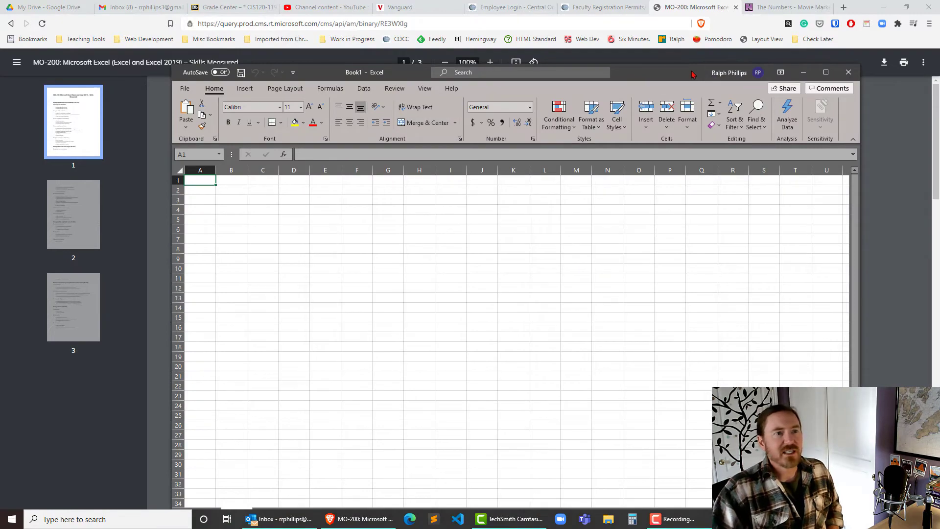
double_click(692, 74)
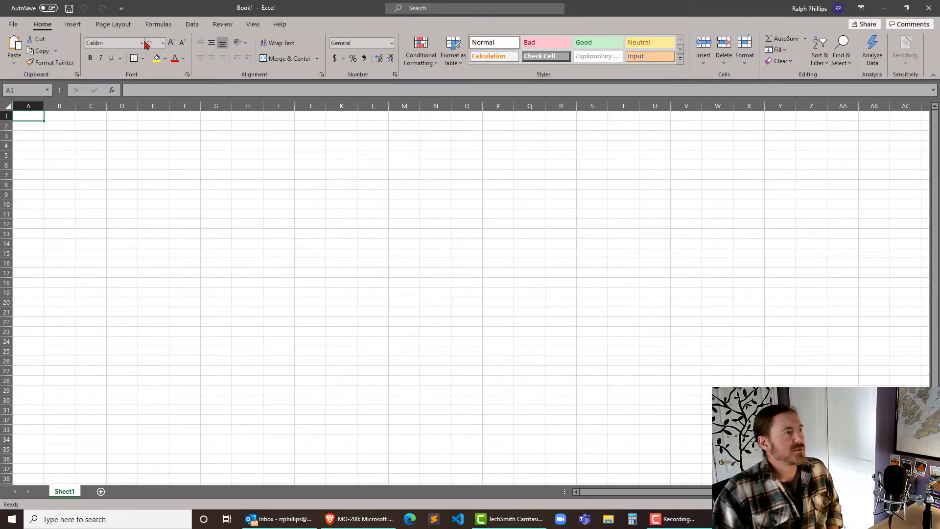
Start a Text/CSV data import using the file comma-delimited.csv from the Desktop folder.
left_click(192, 24)
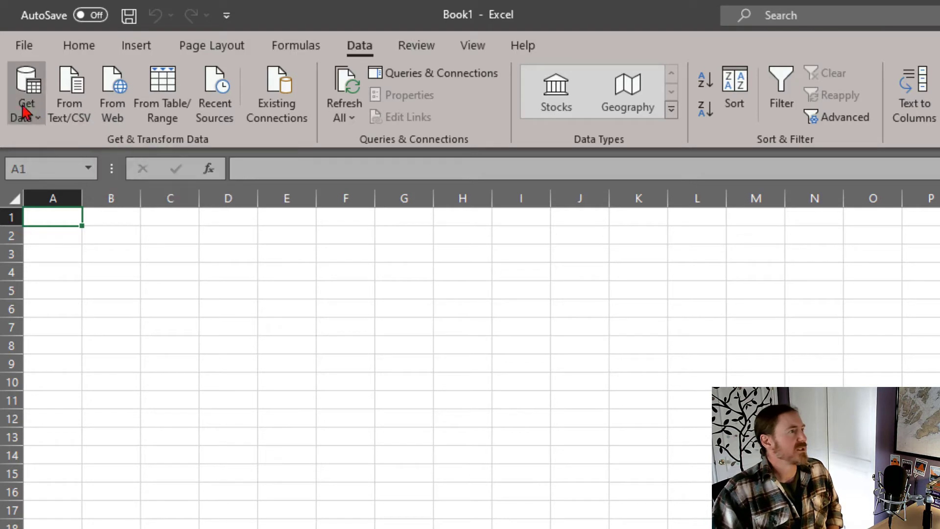
left_click(36, 118)
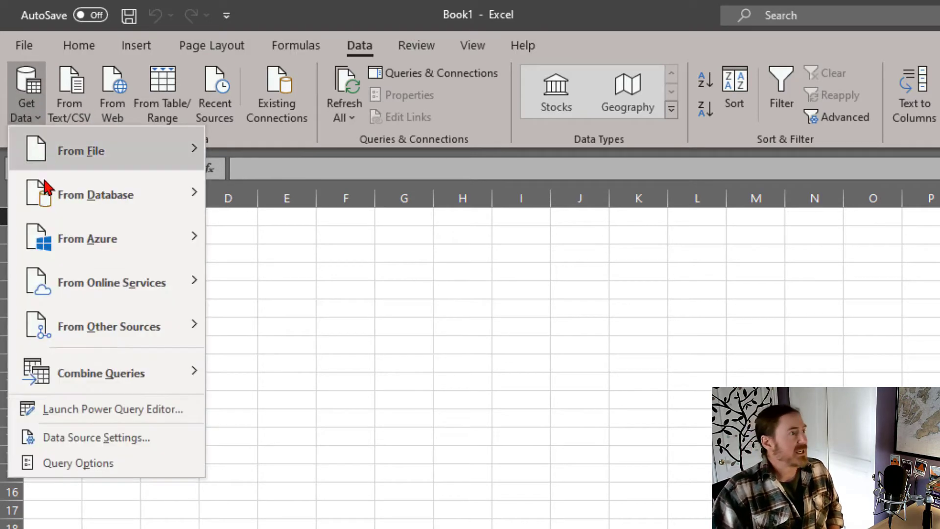
mouse_move(57, 147)
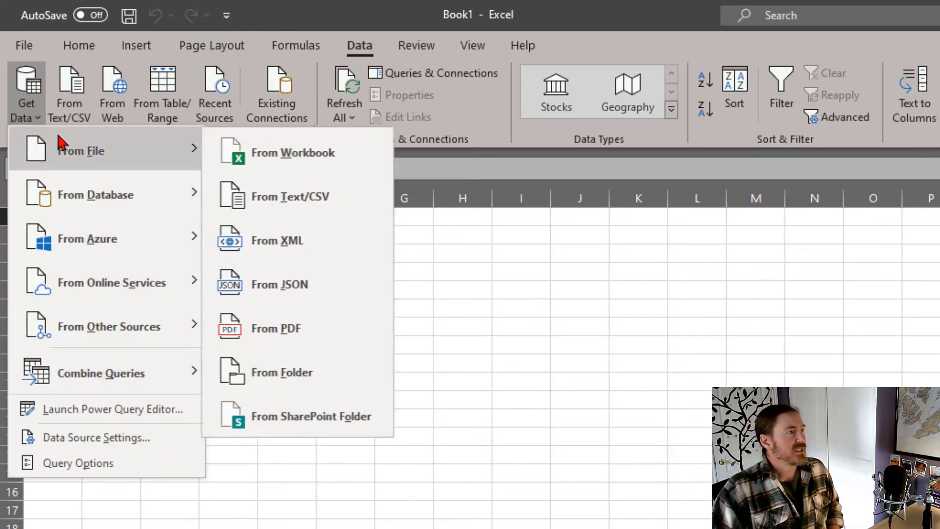
left_click(335, 208)
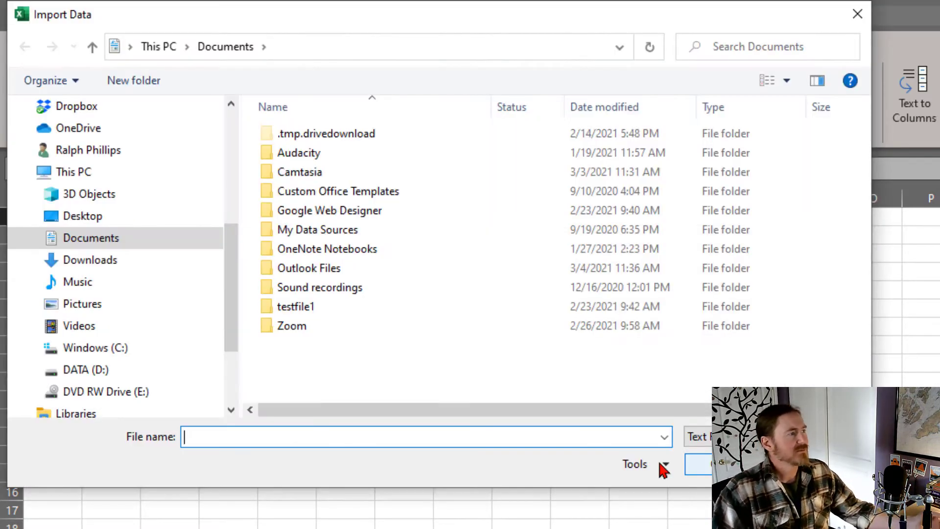
scroll(103, 166, "up", 1)
left_click(91, 139)
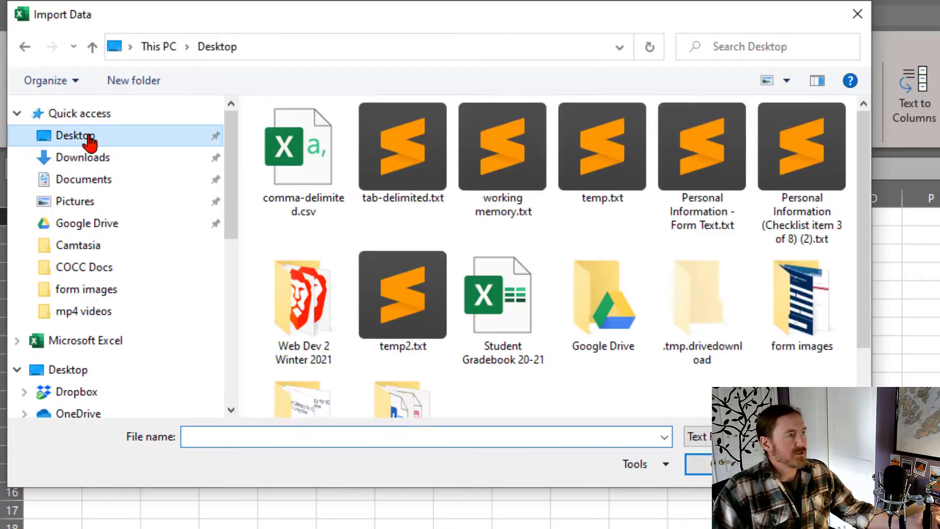
left_click(303, 197)
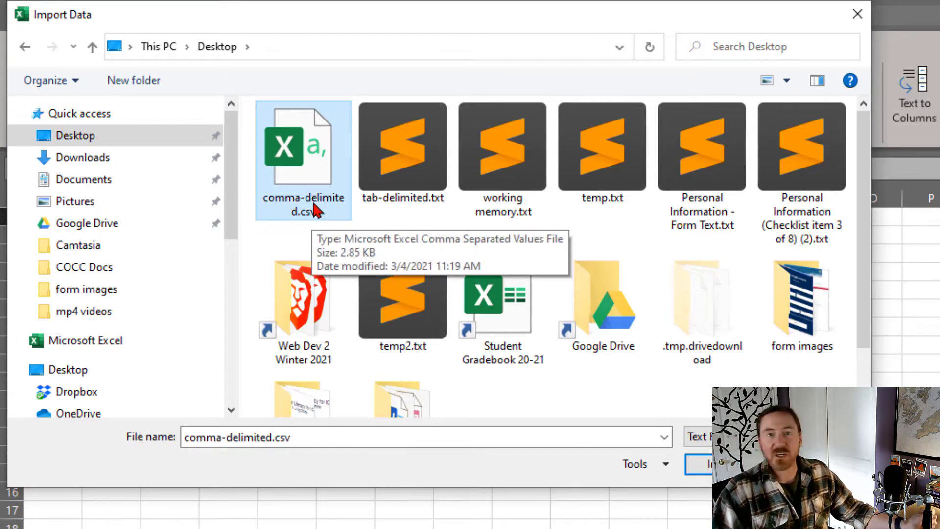
double_click(311, 198)
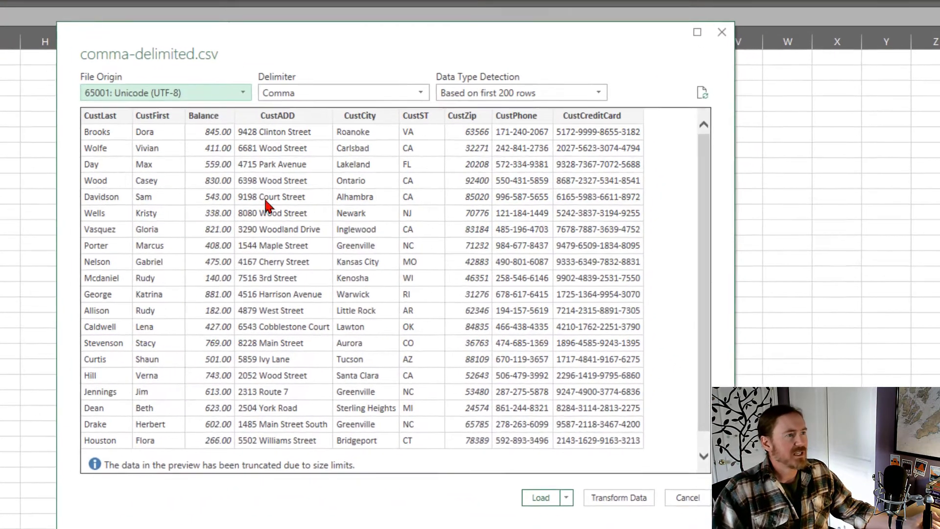
Choose Comma as the delimiter and load the customer data into the worksheet as a table.
left_click(292, 91)
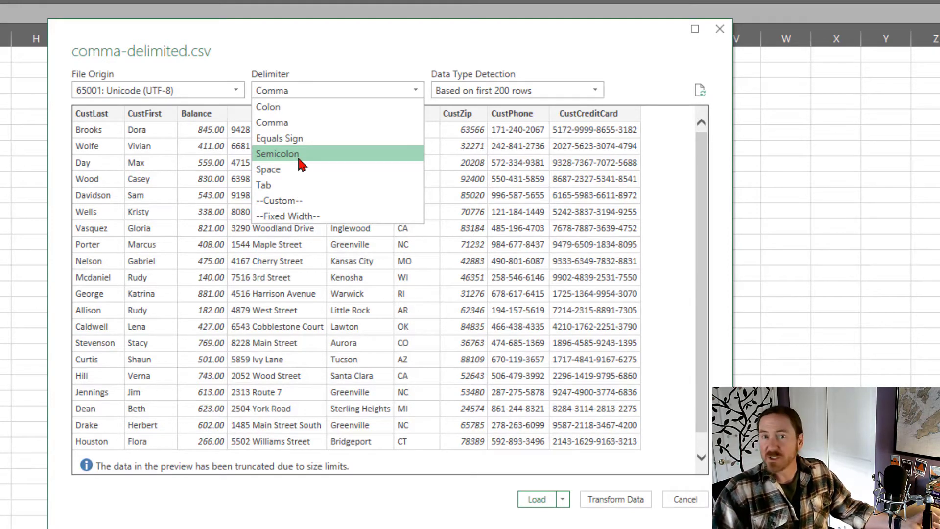
left_click(295, 125)
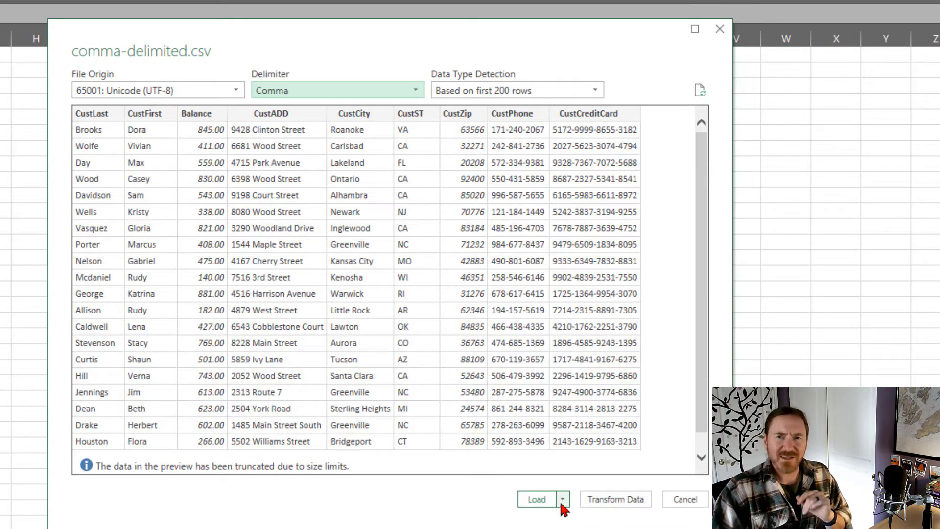
left_click(539, 499)
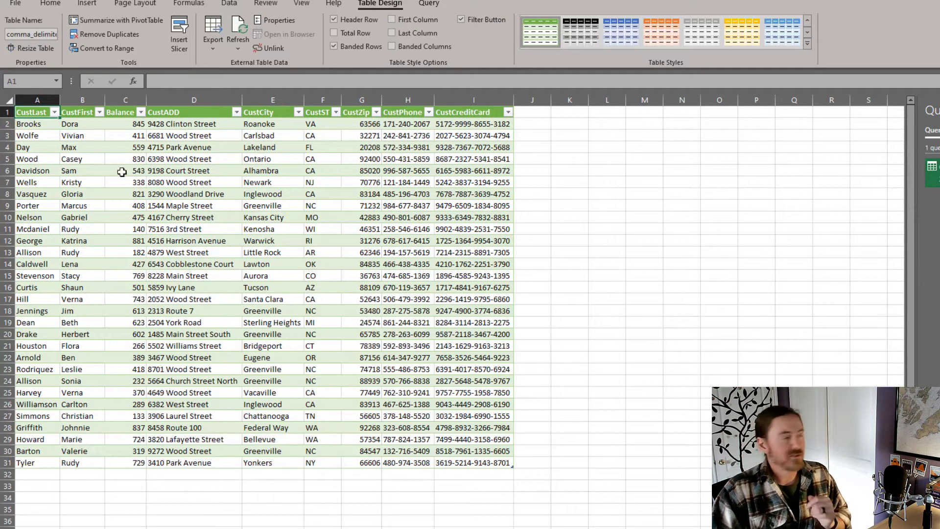
left_click(156, 173)
left_click(198, 219)
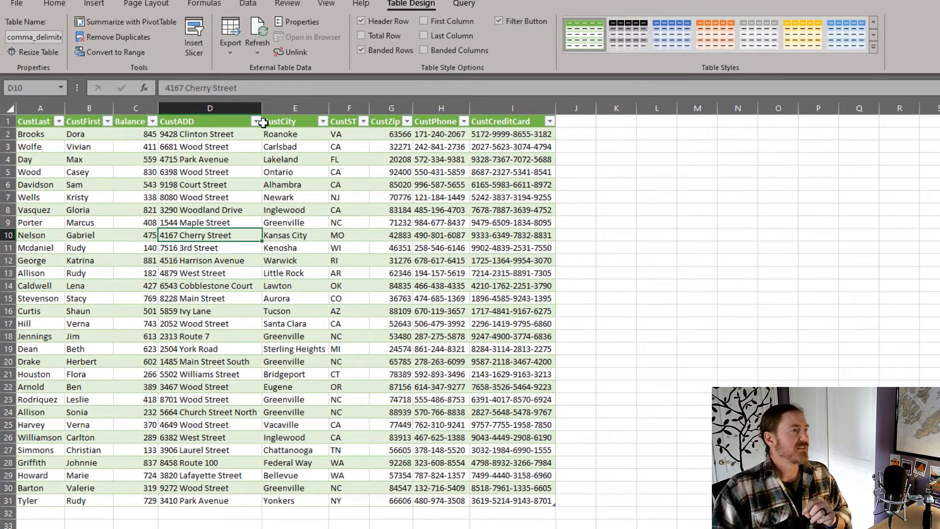
Go to the blank Sheet1 and select cell A1 as the place for the next data import.
left_click(463, 238)
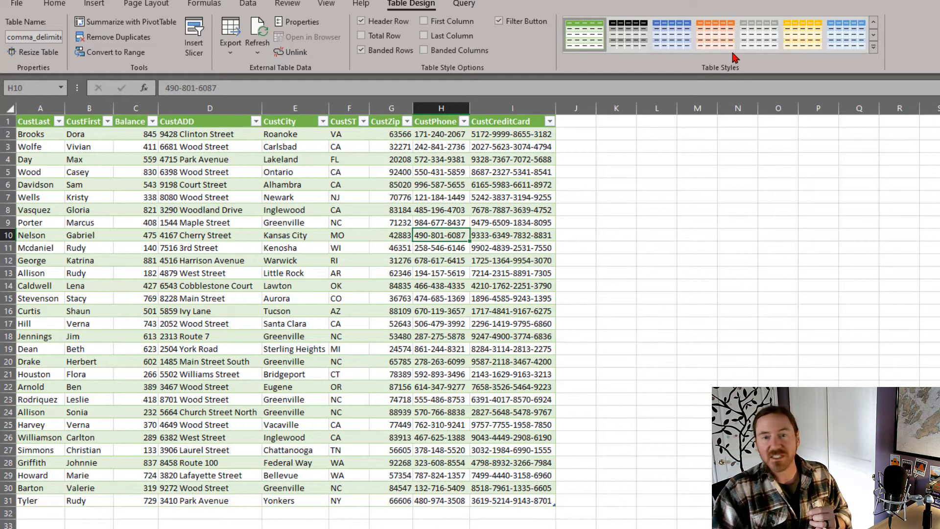
left_click(233, 269)
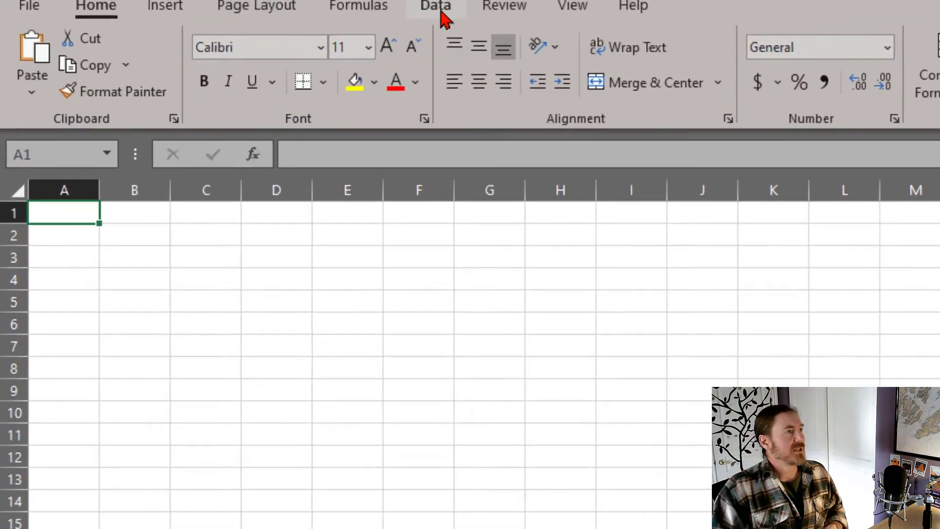
left_click(250, 6)
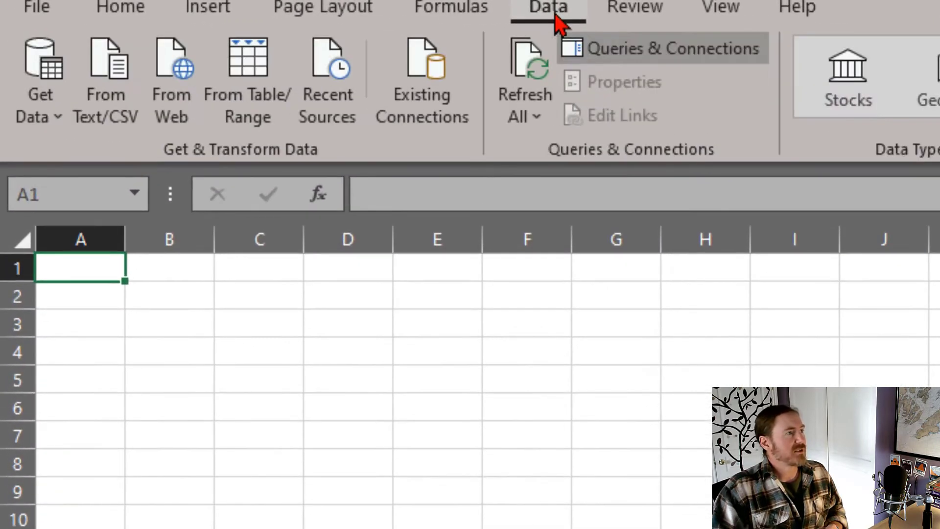
left_click(572, 506)
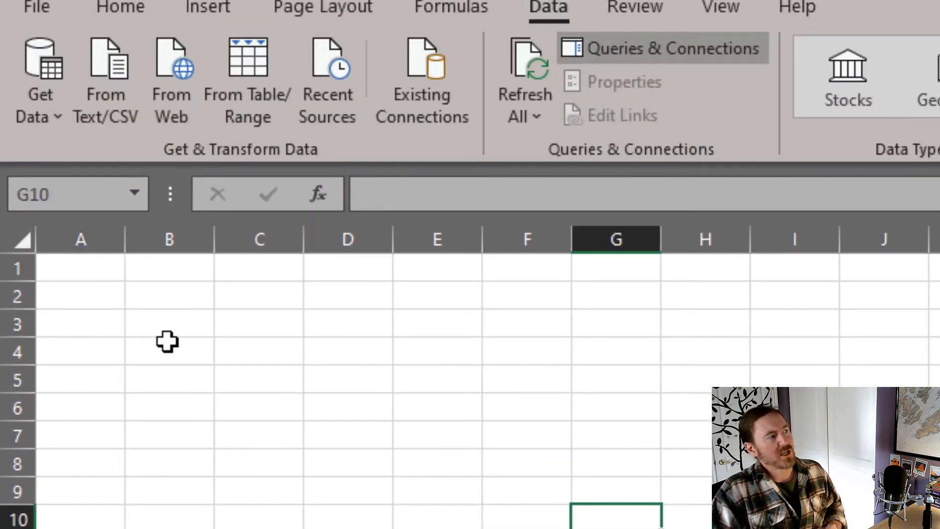
left_click(95, 271)
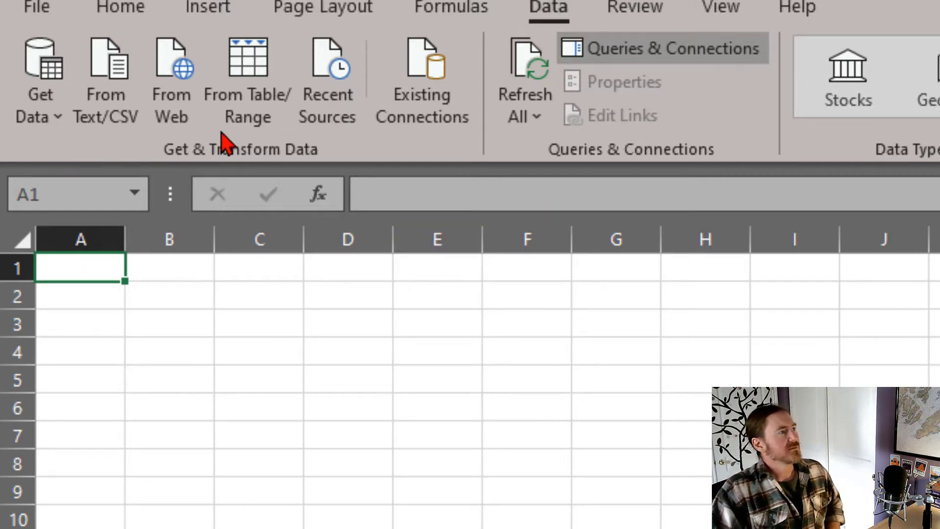
Import tab-delimited.txt from the Desktop folder as Text/CSV data with Tab as the delimiter, and load it into the workbook.
left_click(122, 100)
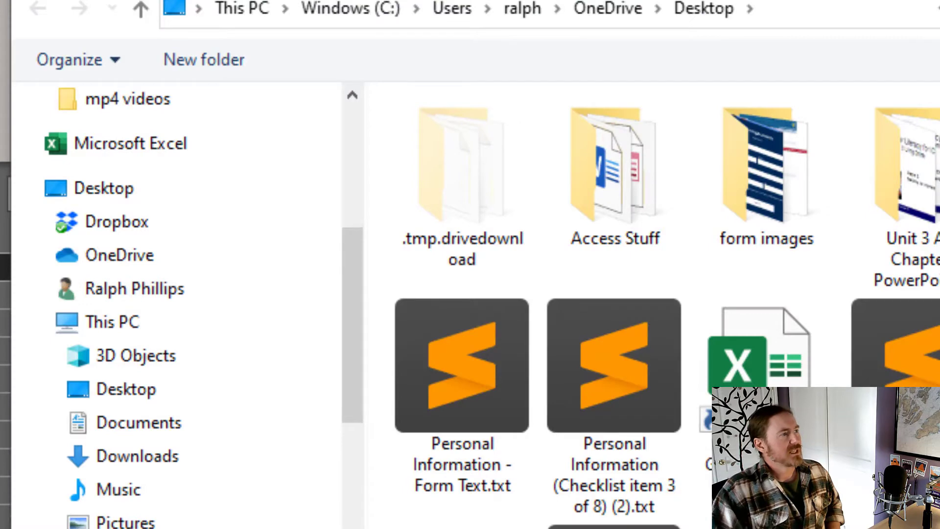
left_click_drag(352, 352, 336, 126)
left_click(142, 144)
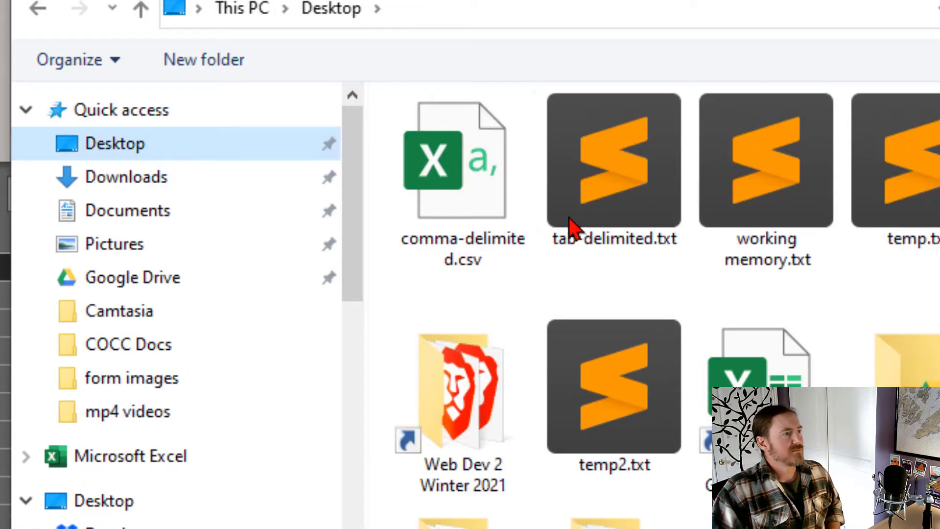
left_click(602, 193)
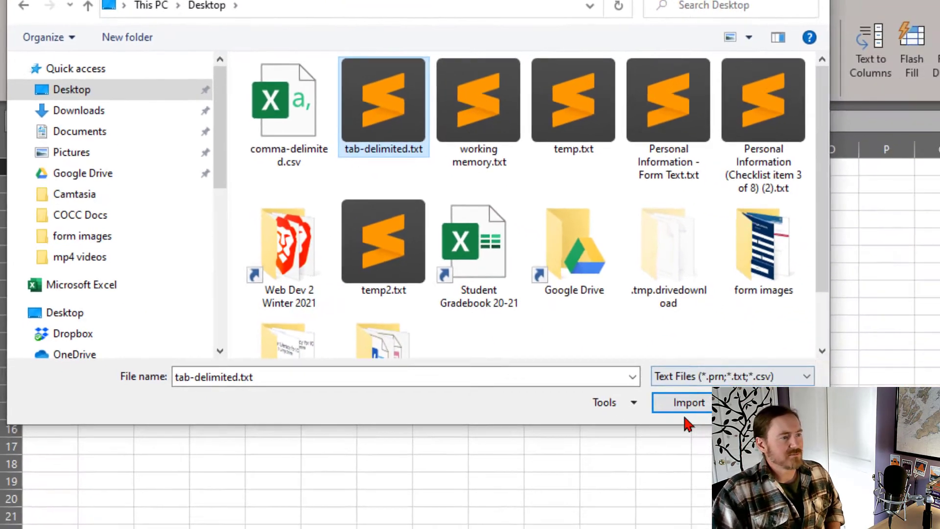
left_click(688, 403)
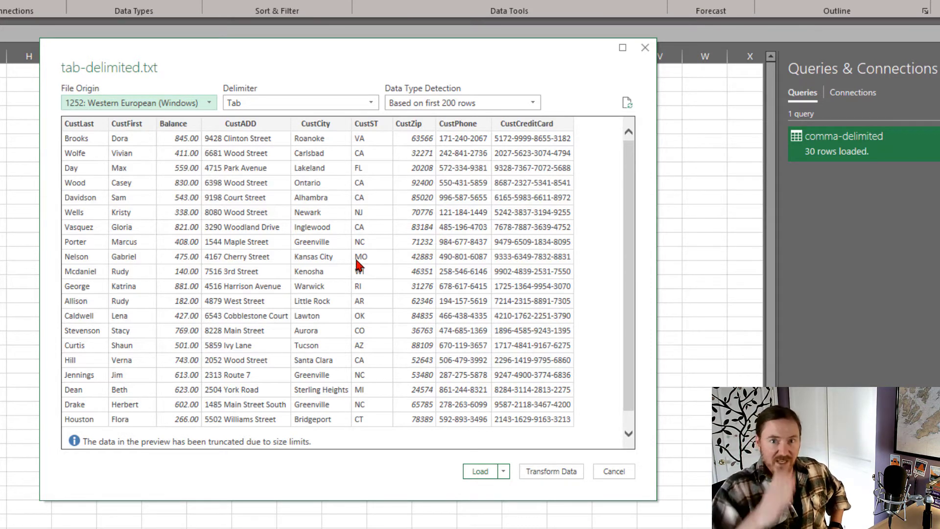
left_click(480, 471)
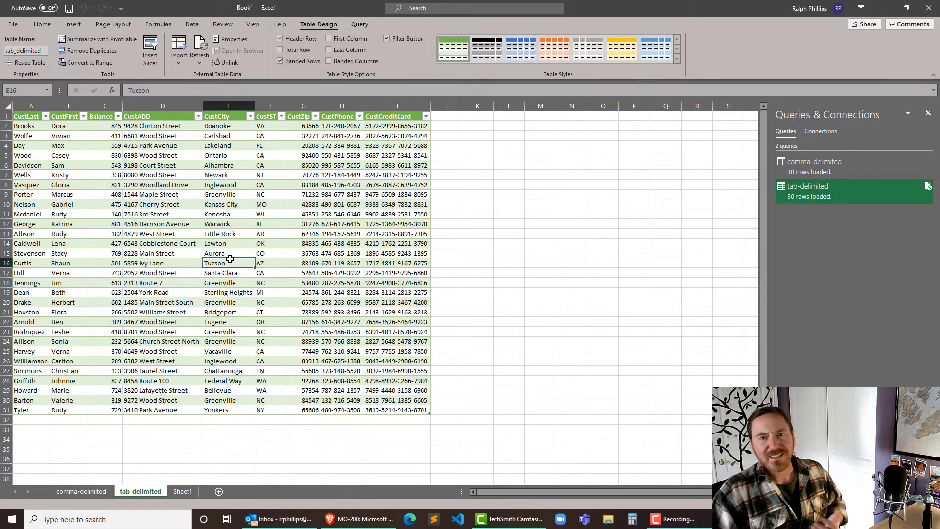
Compare the comma-delimited and tab-delimited sheets, and return to the blank Sheet1.
left_click(86, 492)
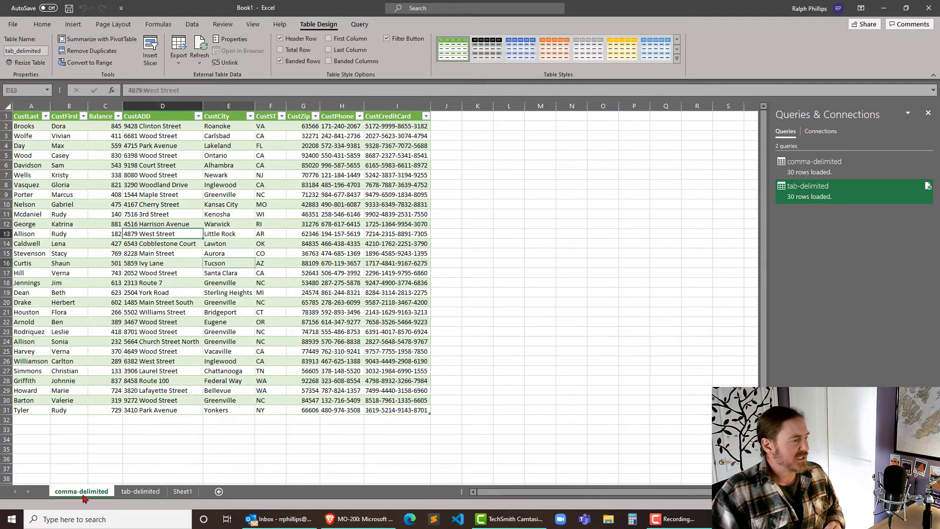
left_click(133, 493)
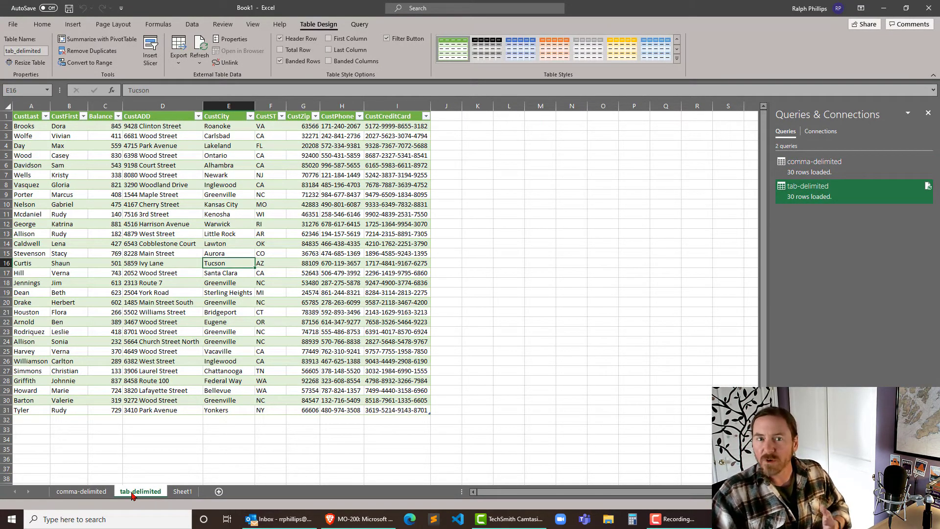
left_click(344, 463)
left_click(484, 389)
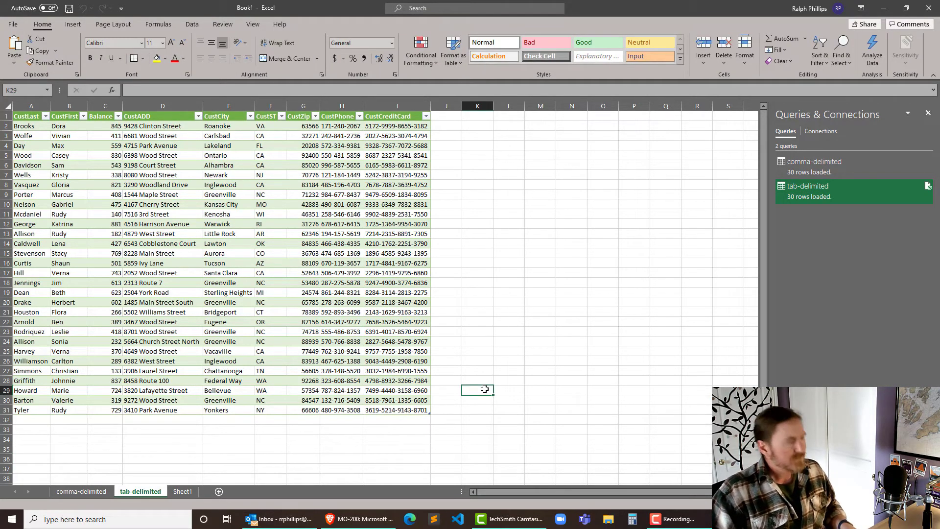
key("alt")
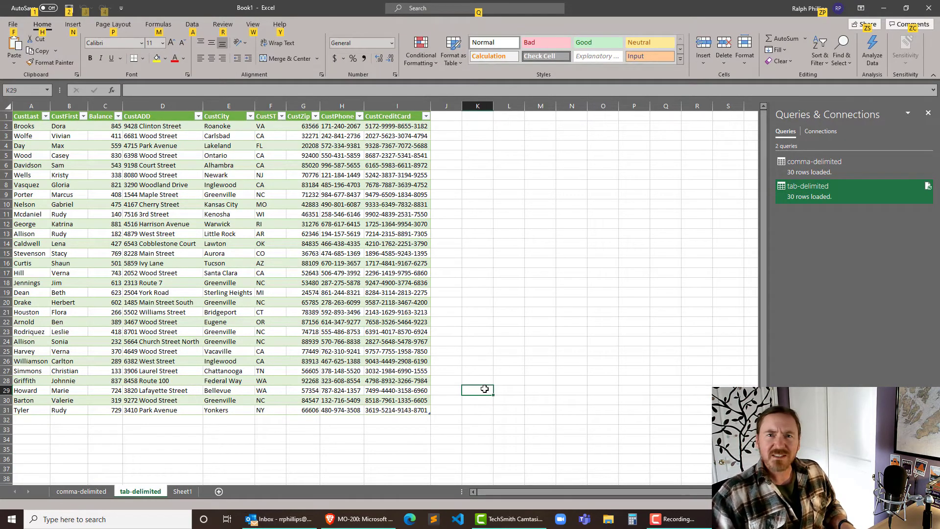
left_click(183, 491)
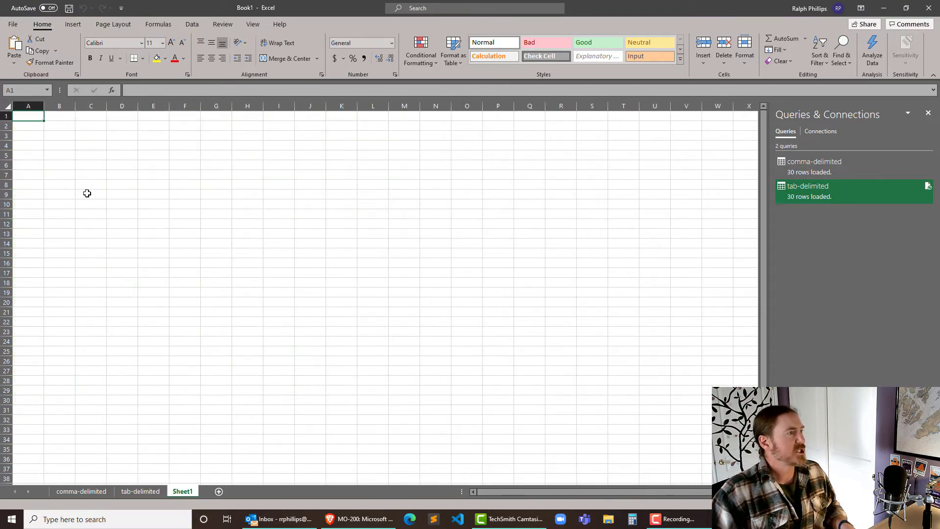
Switch to the browser and look through the data tables on The Numbers movie market page.
key("alt+Tab")
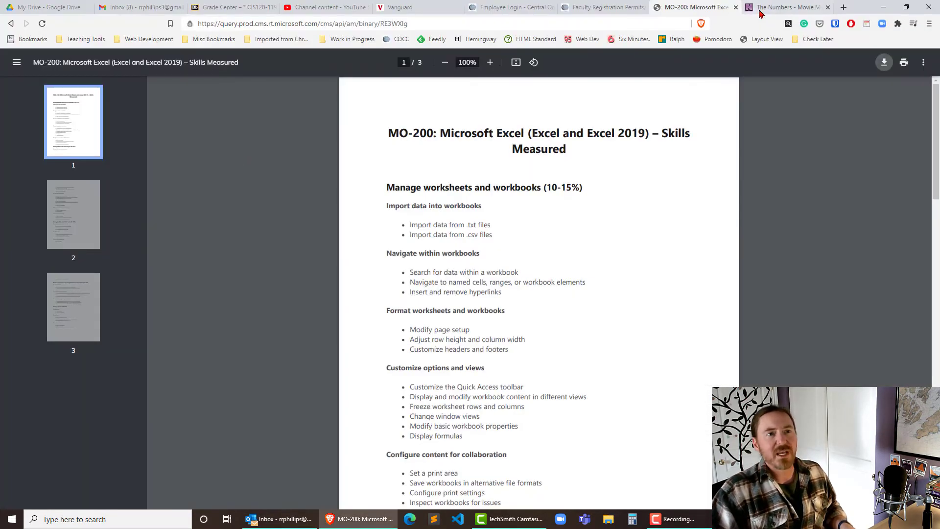
left_click(778, 8)
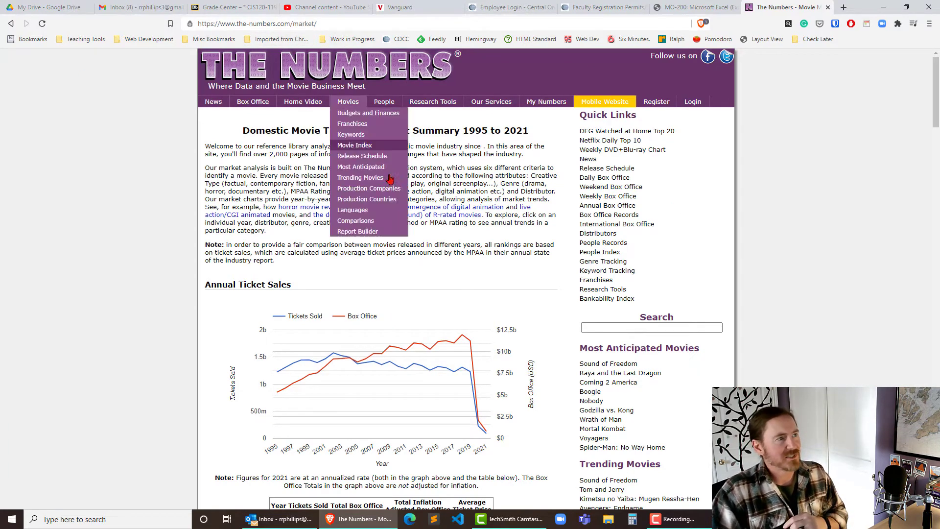
scroll(500, 192, "down", 5)
scroll(500, 192, "down", 20)
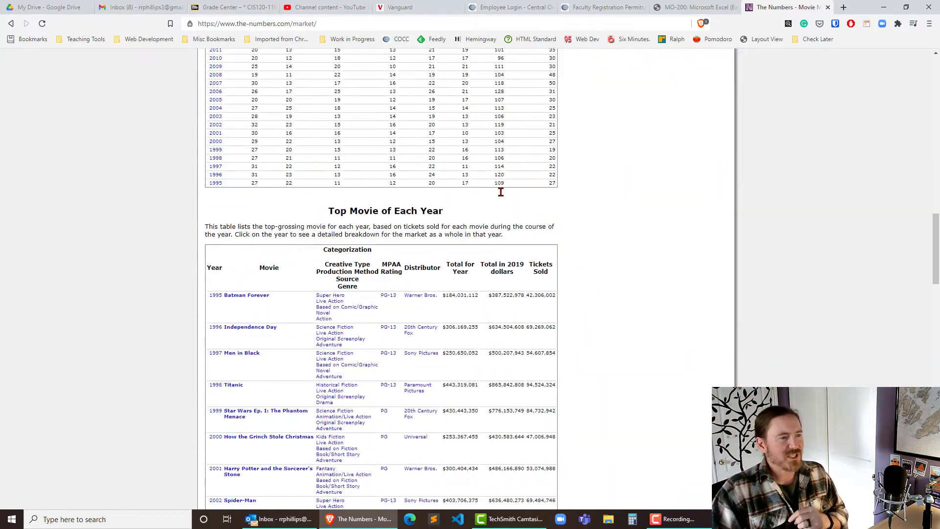
scroll(500, 192, "down", 18)
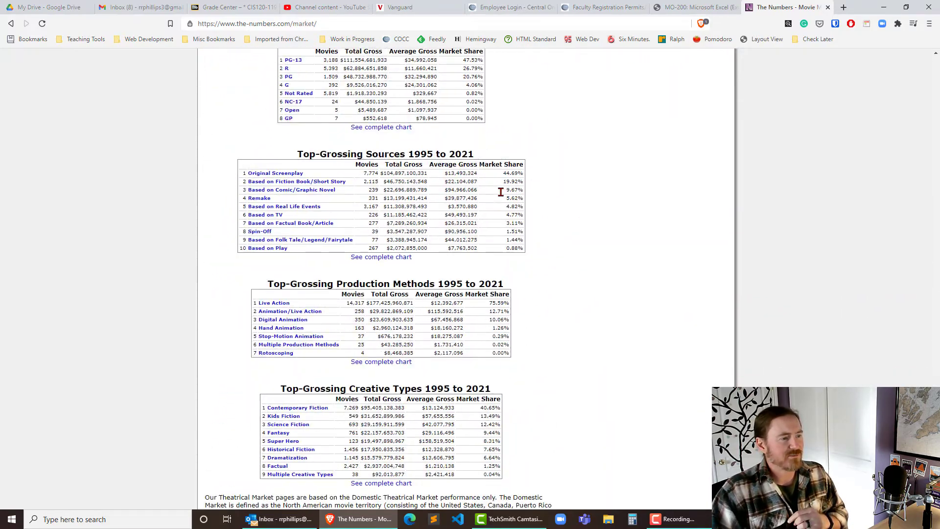
scroll(500, 192, "up", 20)
scroll(500, 192, "up", 20)
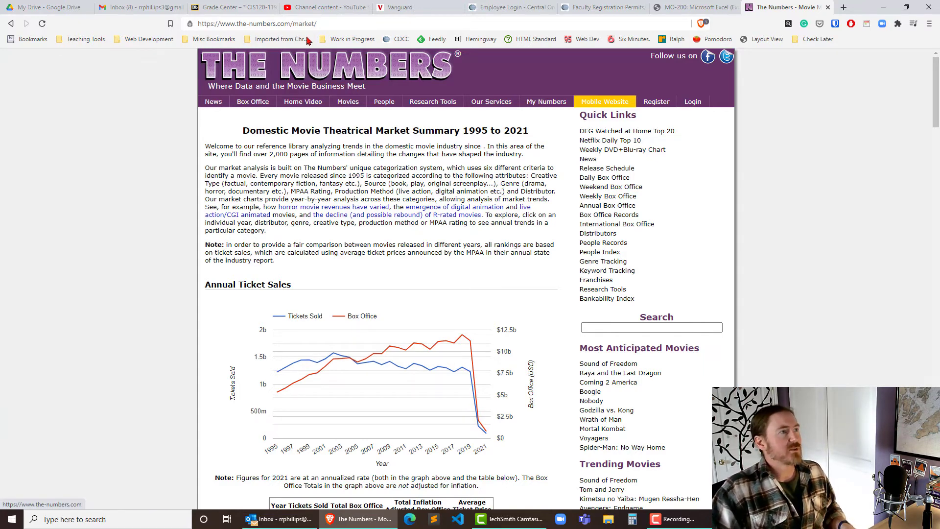
Copy the web address of The Numbers market summary page.
left_click(289, 26)
key("ctrl+c")
right_click(289, 28)
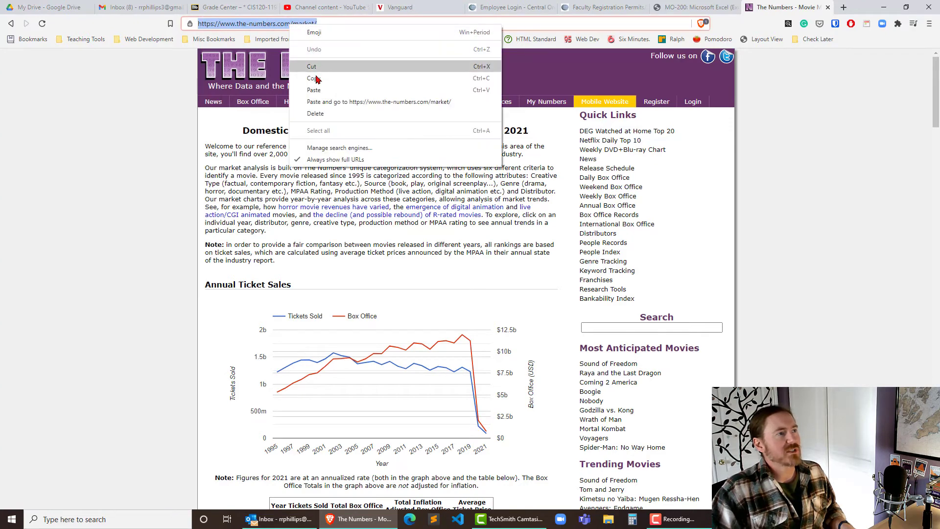
left_click(318, 77)
mouse_move(379, 114)
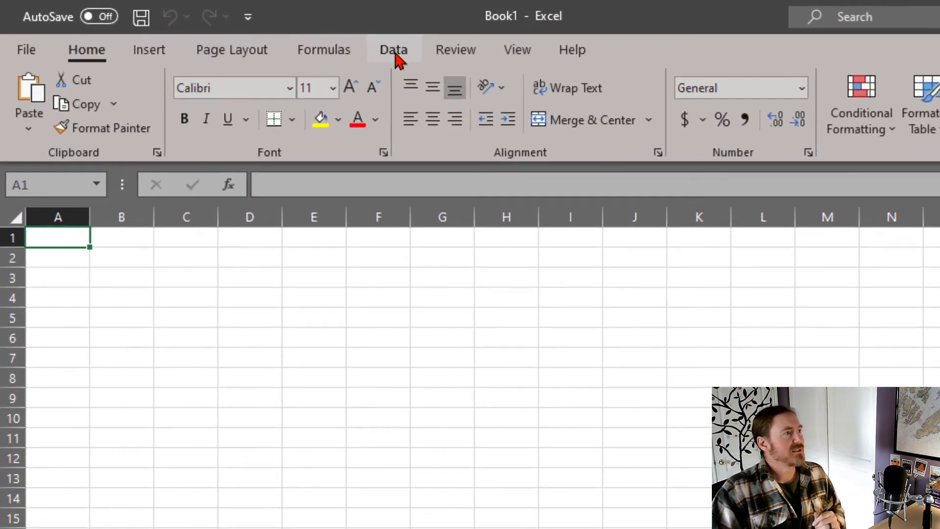
left_click(395, 51)
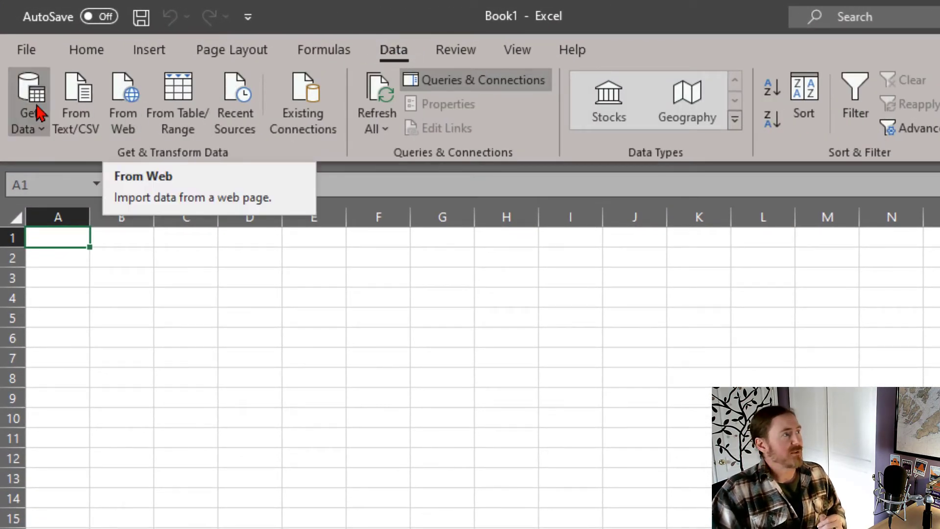
left_click(30, 128)
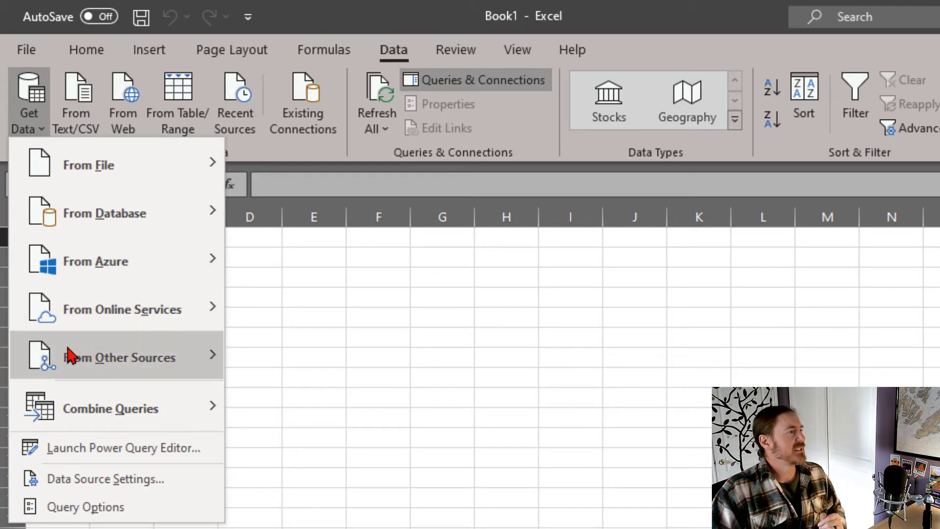
mouse_move(131, 363)
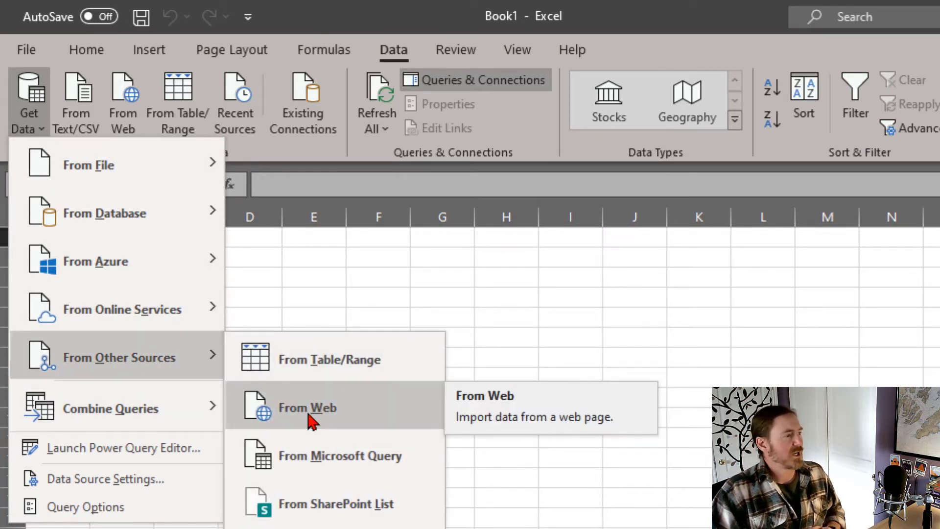
left_click(138, 116)
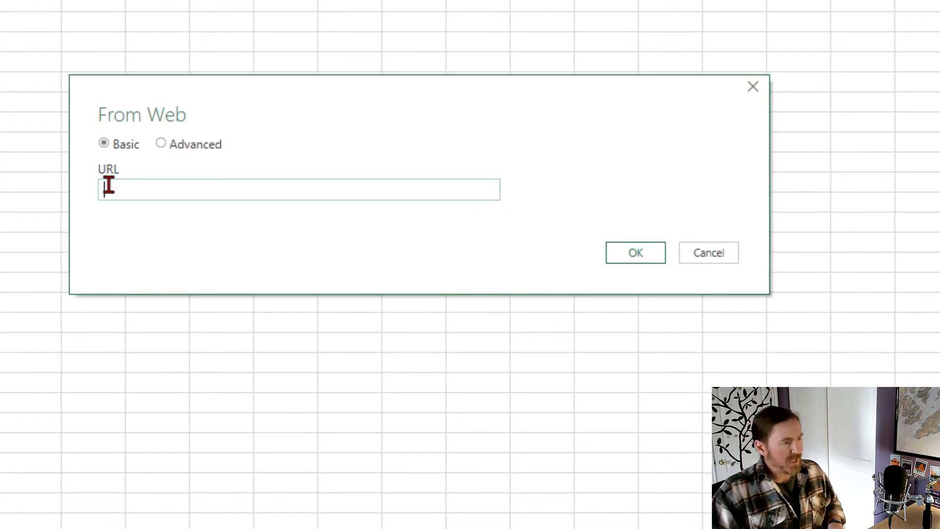
key("ctrl+v")
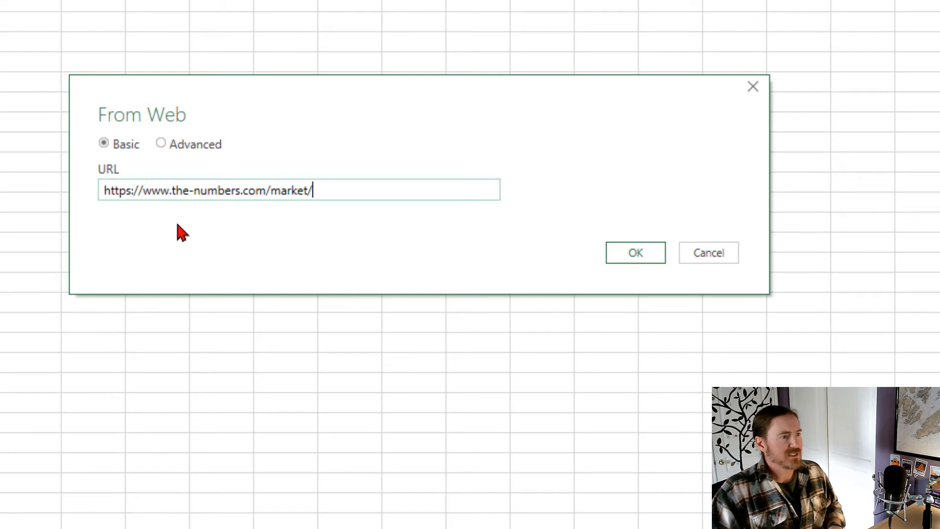
left_click(623, 259)
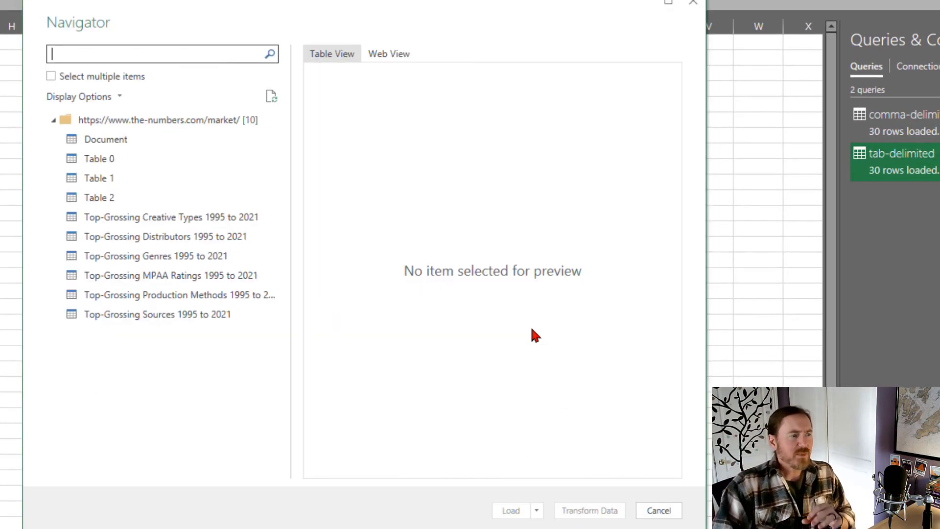
Preview Table 0, Table 1, Table 2 and Top-Grossing Creative Types 1995 to 2021 in the Navigator.
left_click(115, 159)
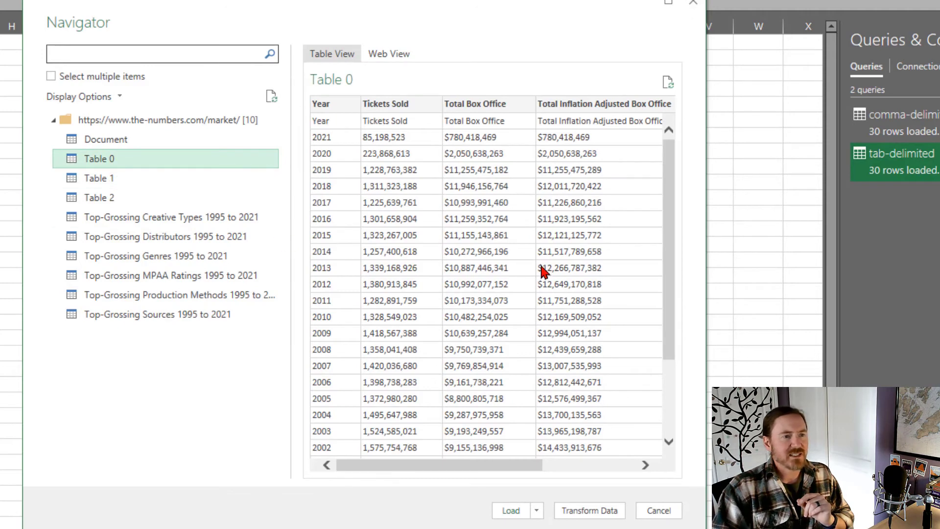
scroll(543, 269, "down", 3)
scroll(558, 268, "up", 3)
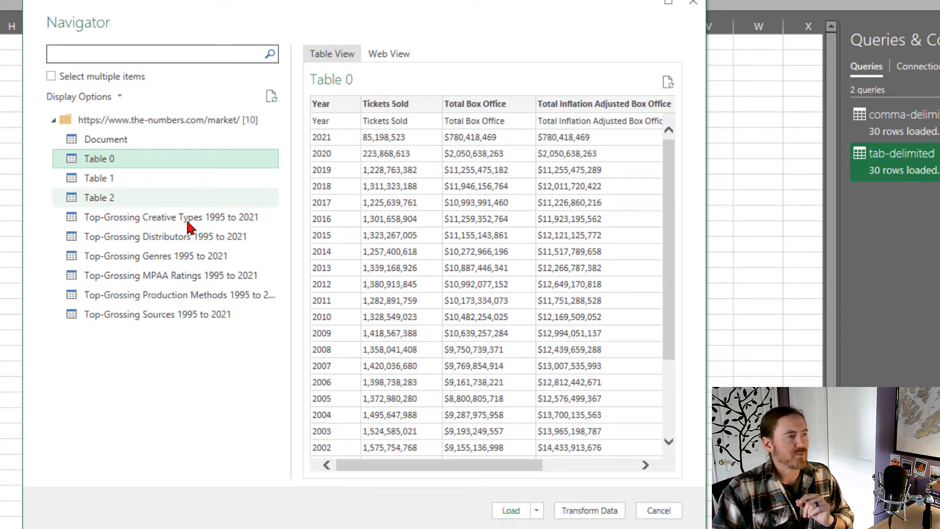
left_click(110, 179)
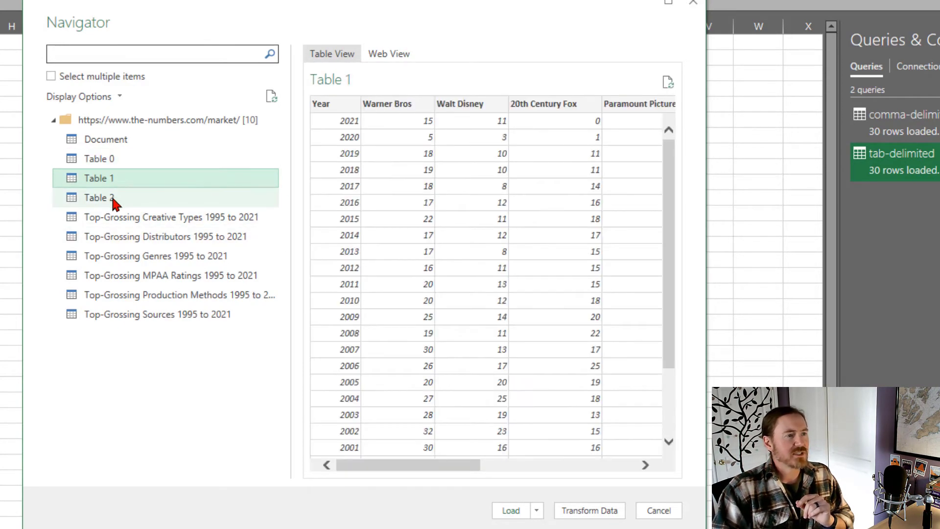
left_click(113, 201)
scroll(454, 237, "down", 2)
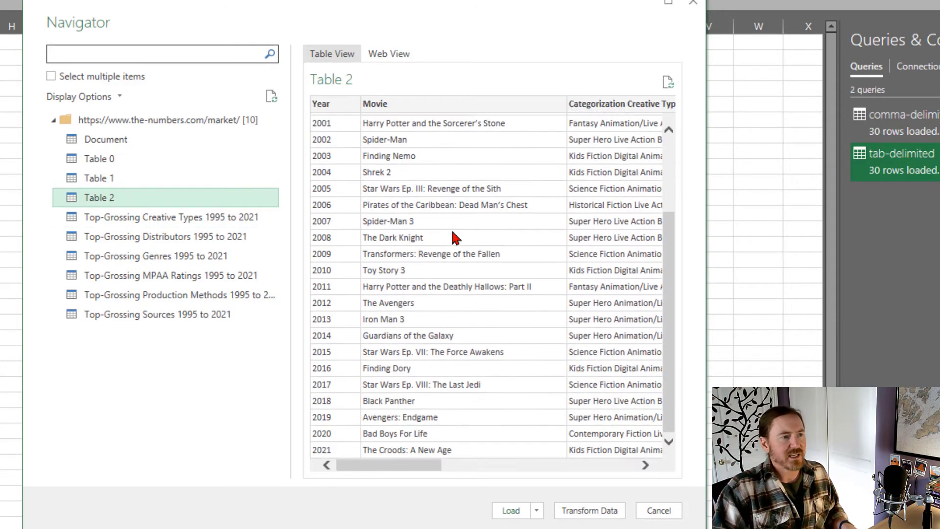
scroll(454, 237, "up", 2)
left_click(140, 219)
Switch to the browser and find the Top-Grossing Creative Types 1995 to 2021 table on The Numbers page.
key("alt+Tab")
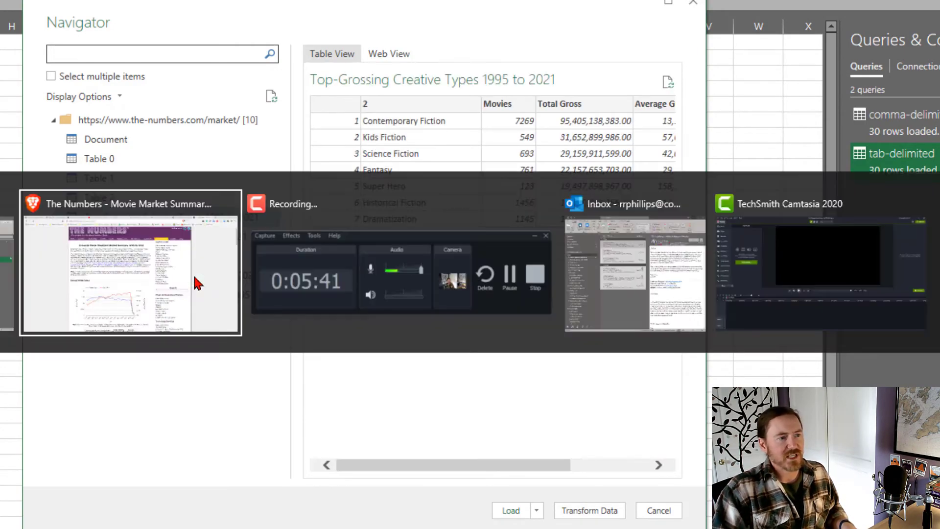
scroll(340, 273, "down", 20)
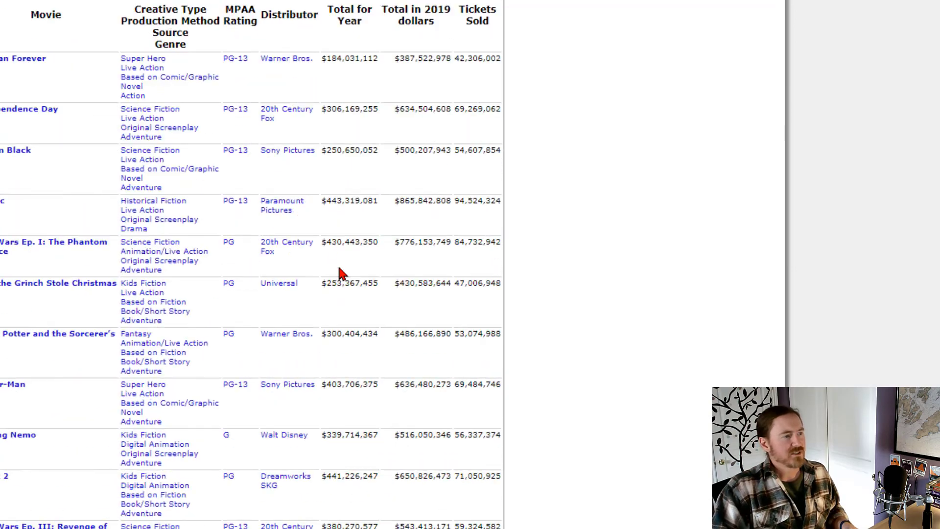
scroll(342, 273, "down", 15)
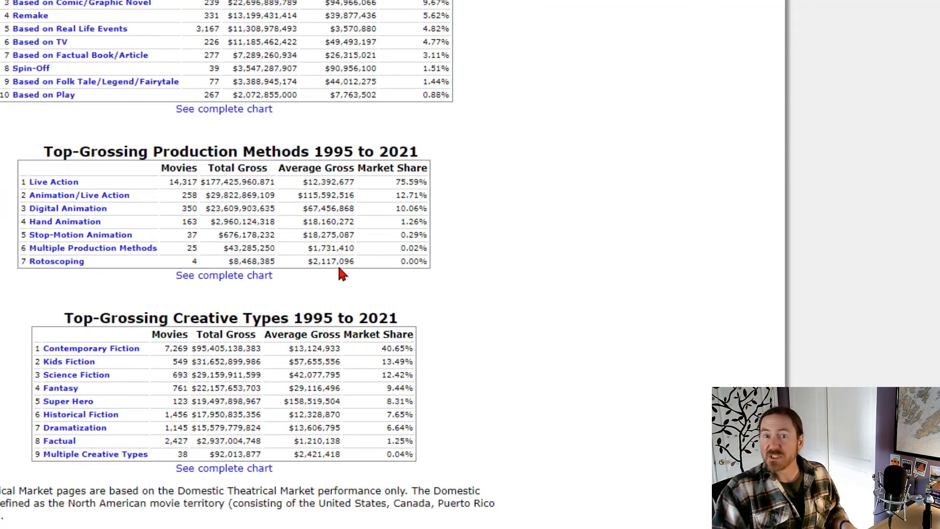
Switch back to Excel and preview the Genres, Sources, Production Methods, Table 0 and Table 1 entries in the Navigator.
scroll(342, 273, "up", 8)
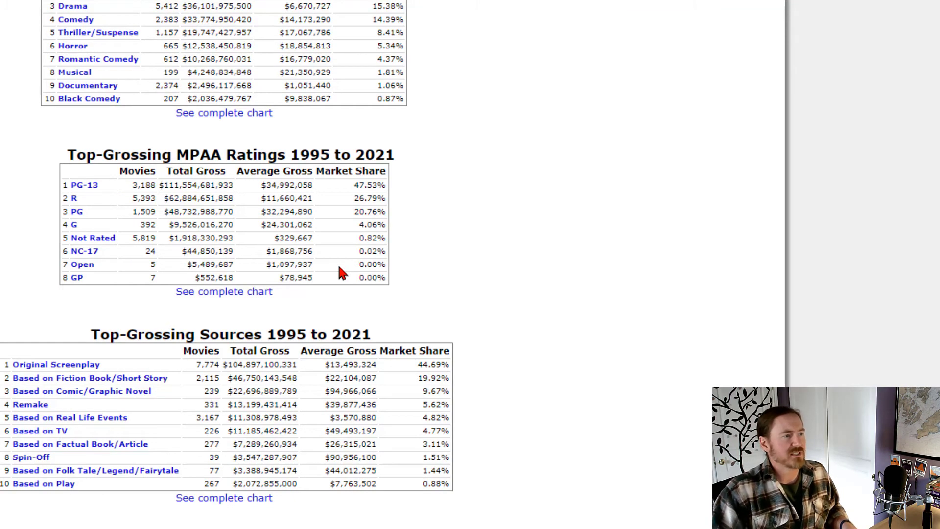
key("alt+Tab")
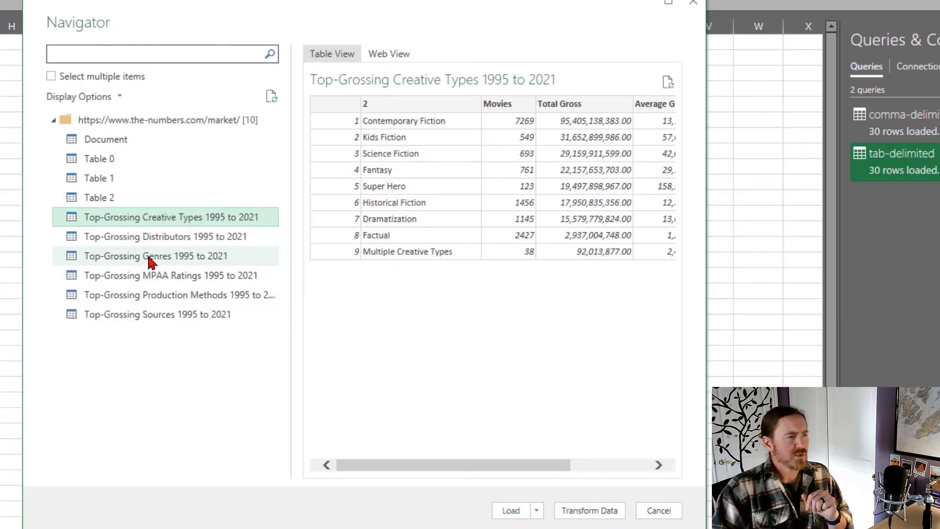
left_click(150, 260)
left_click(132, 314)
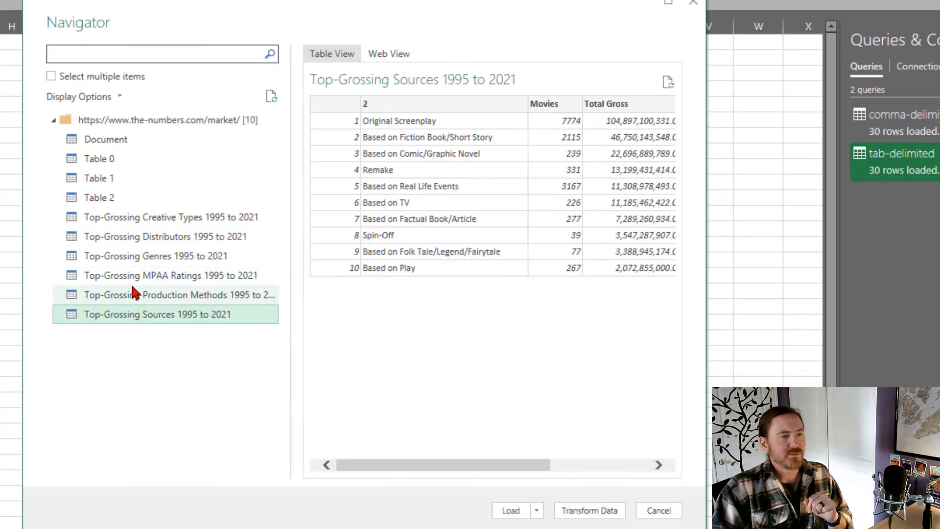
left_click(133, 291)
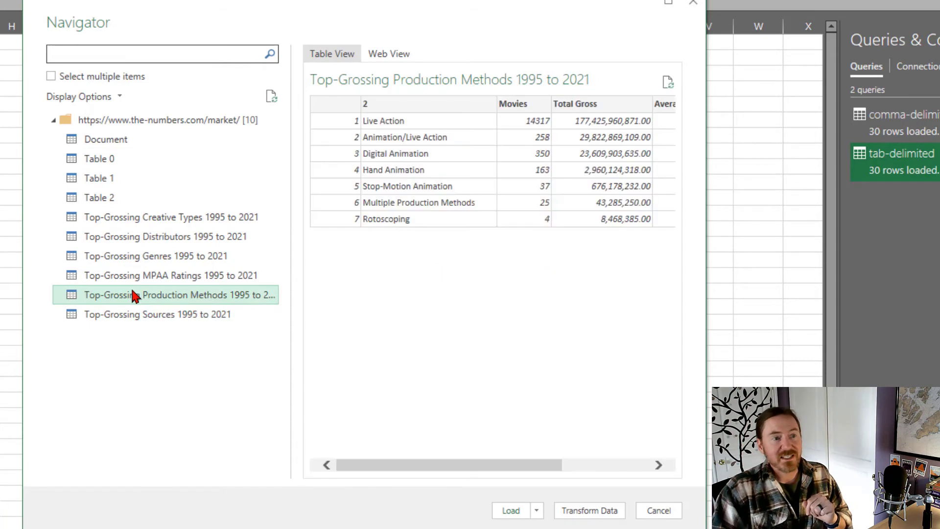
left_click(115, 160)
left_click(111, 176)
scroll(539, 314, "down", 2)
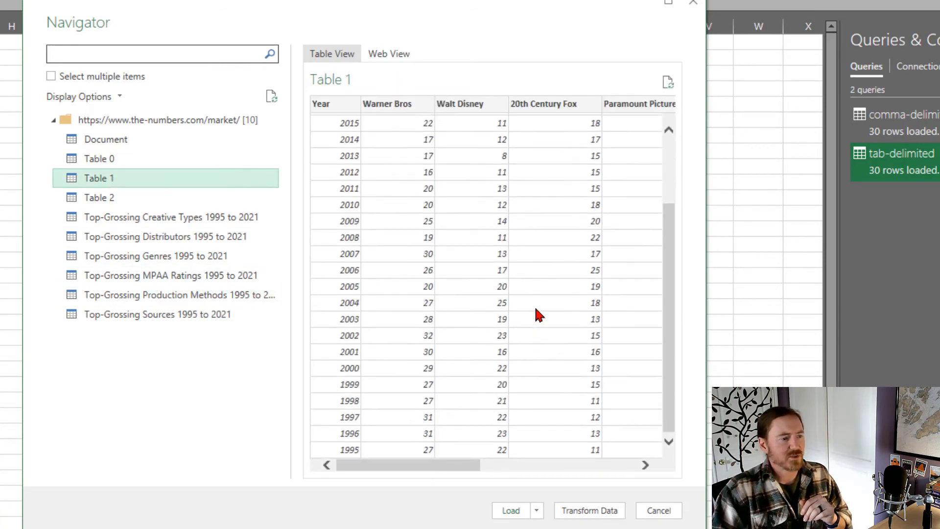
scroll(536, 310, "up", 2)
Open Table 0 in the Power Query Editor with Transform Data and compare its first row with the column headers.
left_click(117, 159)
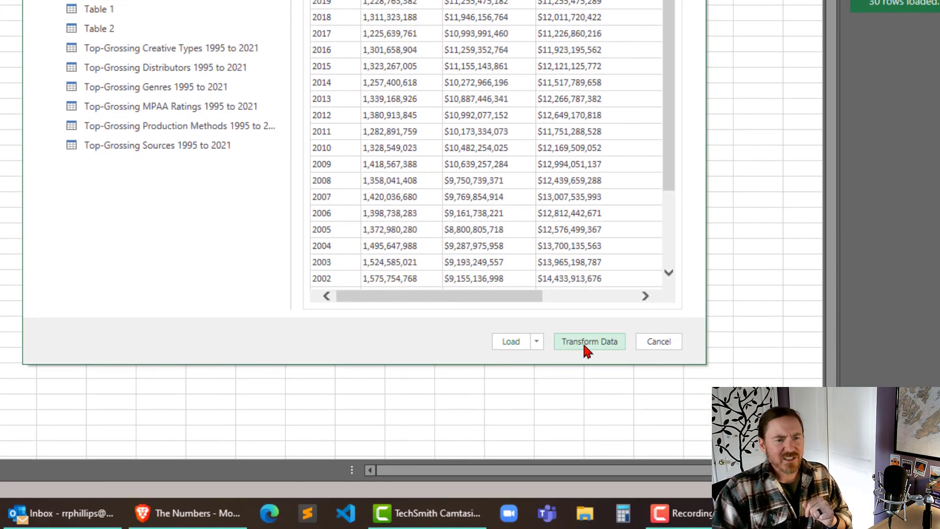
left_click(586, 345)
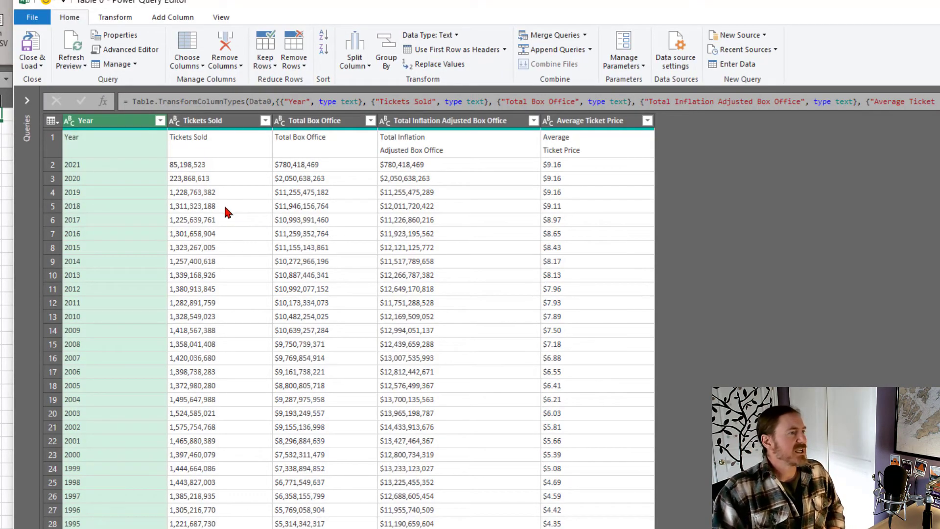
left_click(225, 191)
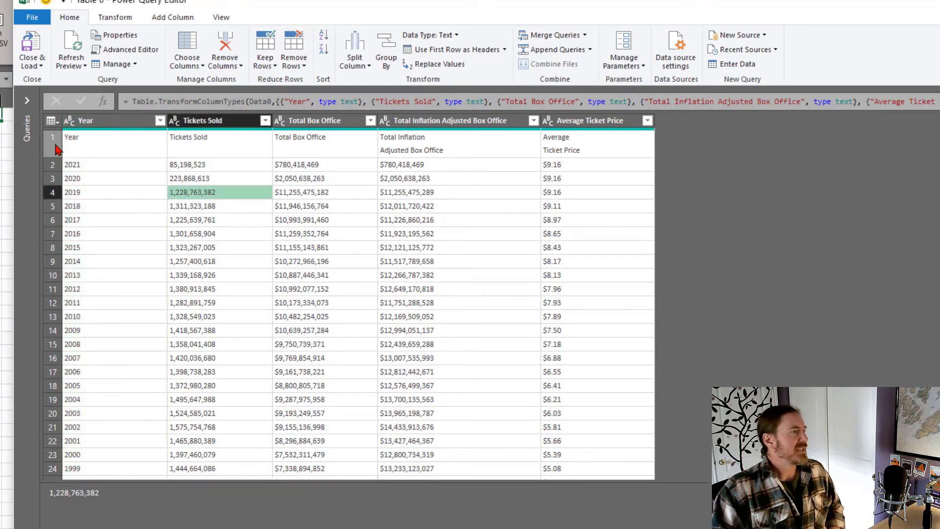
left_click(137, 150)
left_click(260, 144)
left_click(301, 149)
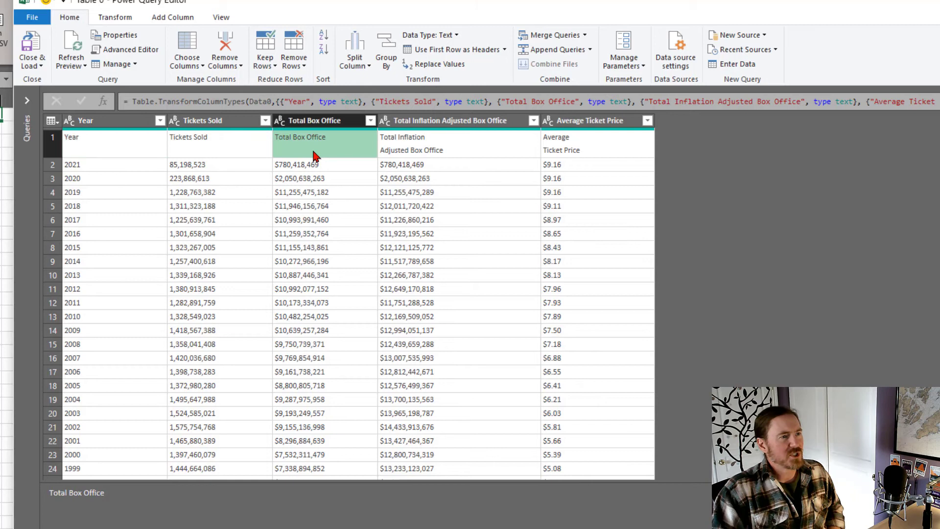
left_click(585, 153)
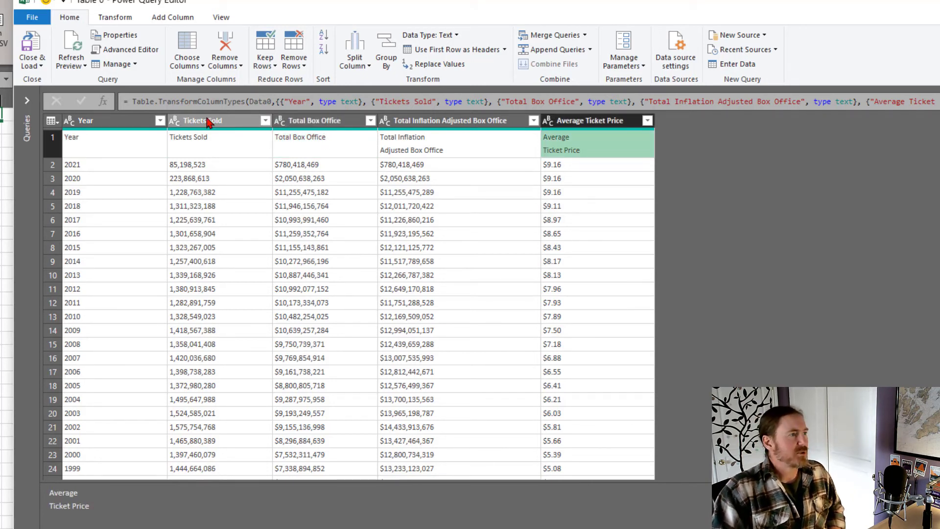
left_click(108, 153)
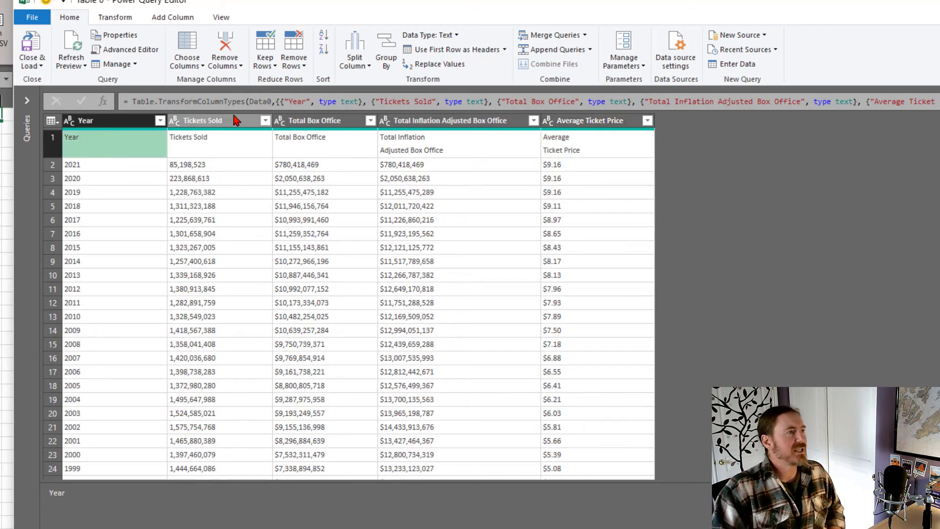
Remove the top 1 row from the Table 0 query.
left_click(291, 47)
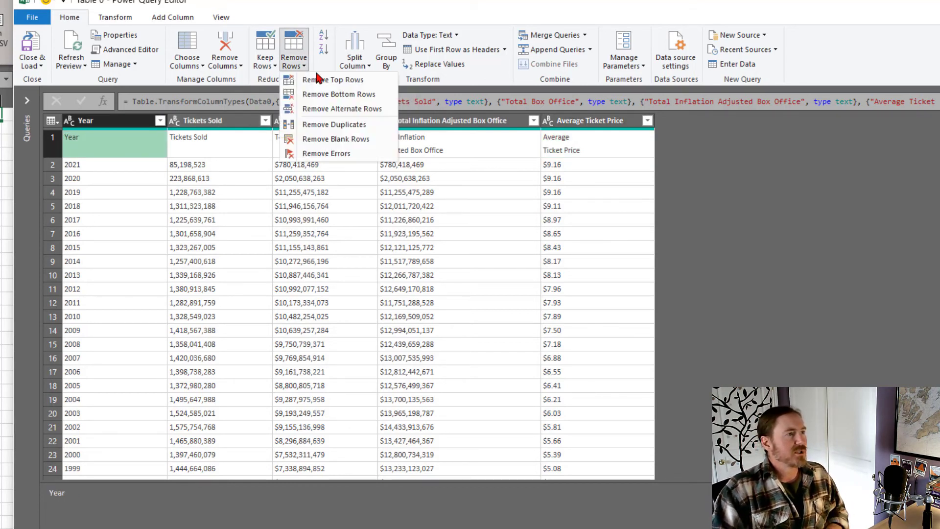
left_click(313, 78)
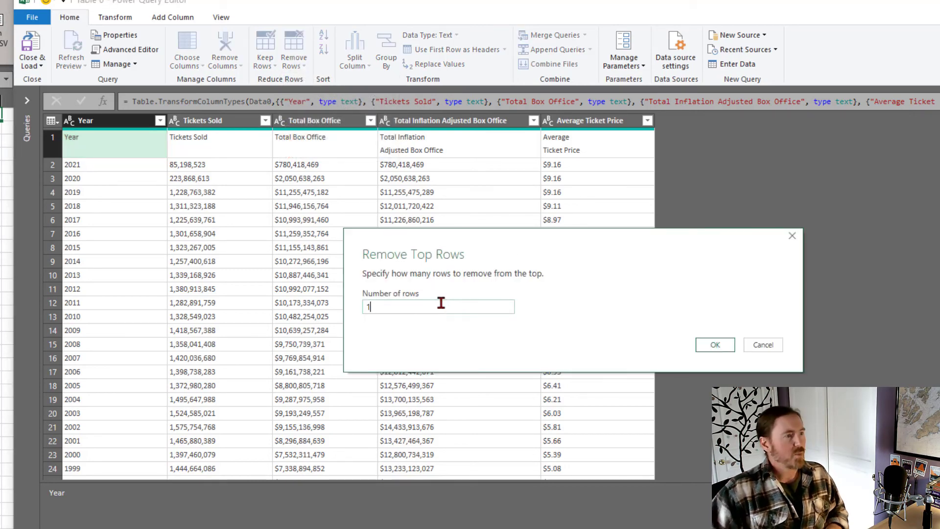
left_click(711, 345)
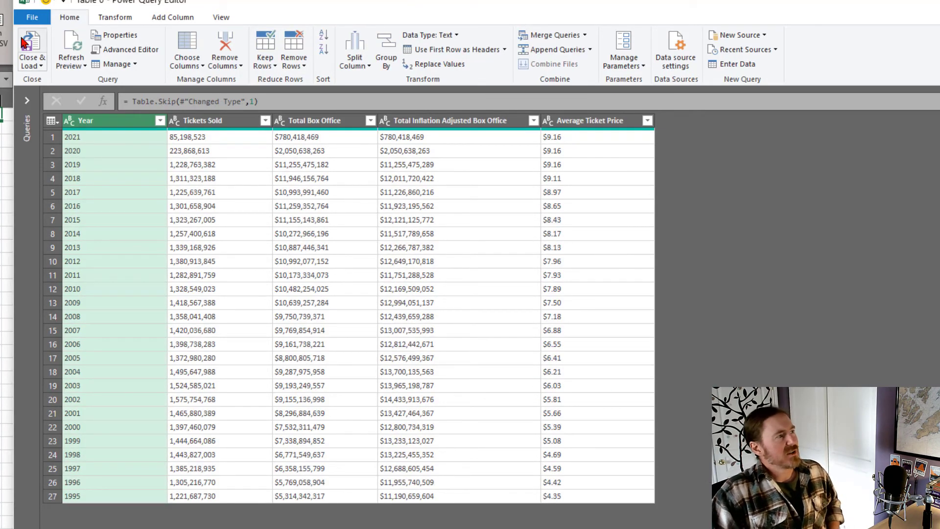
Close and load the query into the workbook and look over the imported box office table.
left_click(38, 66)
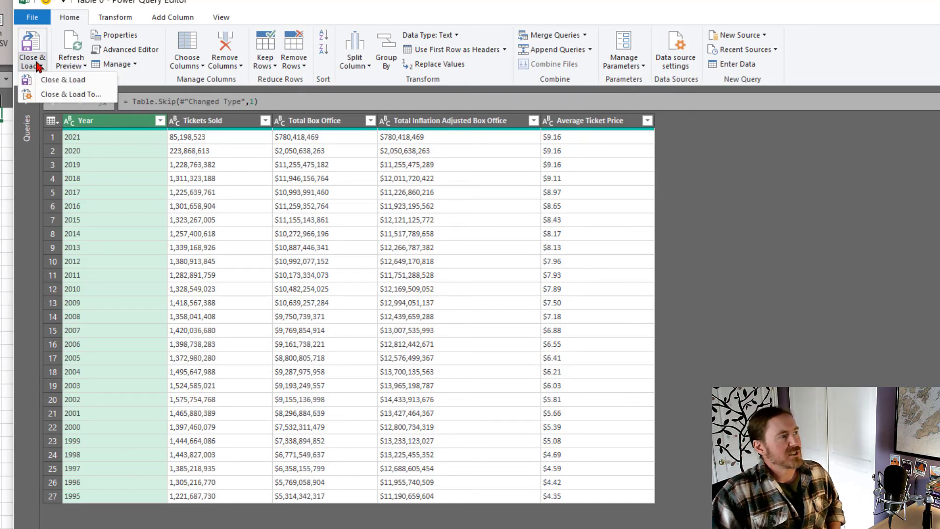
left_click(68, 78)
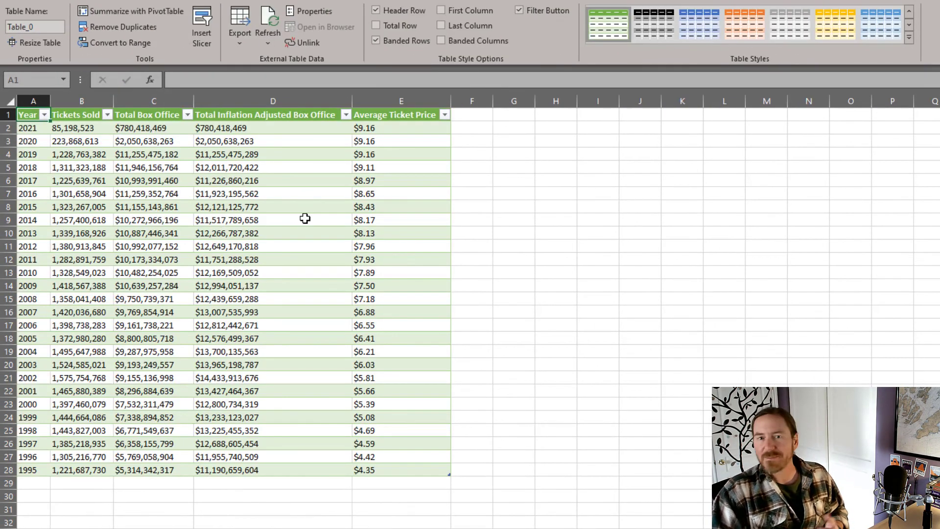
left_click(326, 248)
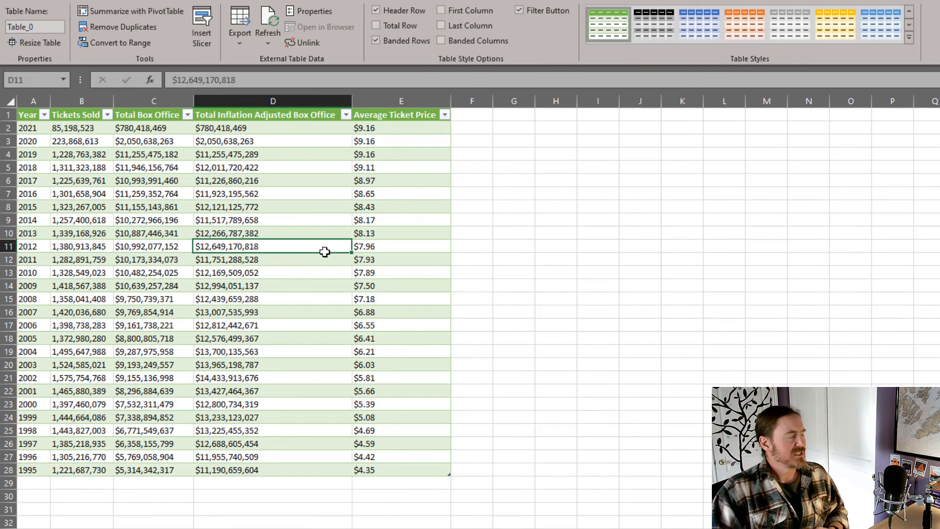
left_click(394, 261)
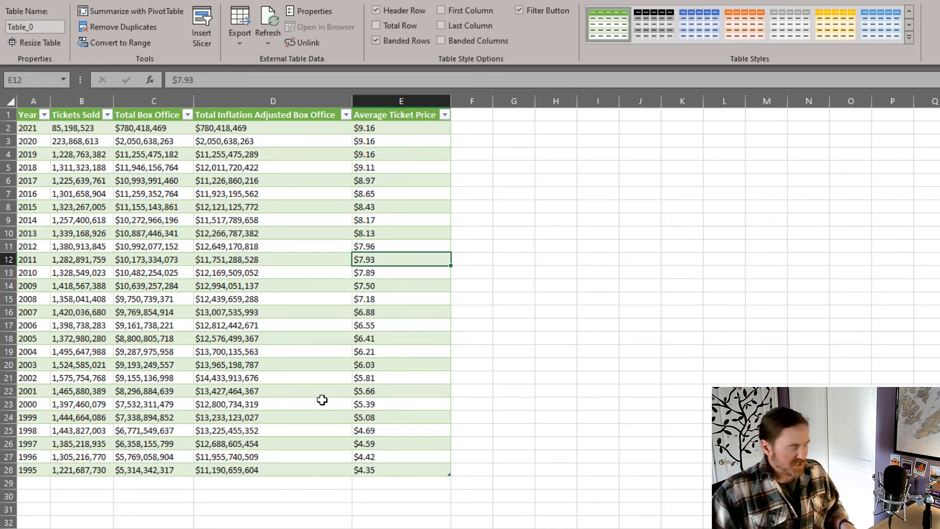
Switch to the browser and bring up the MO-200 Skills Measured PDF.
key("alt+Tab")
key("ctrl+Tab")
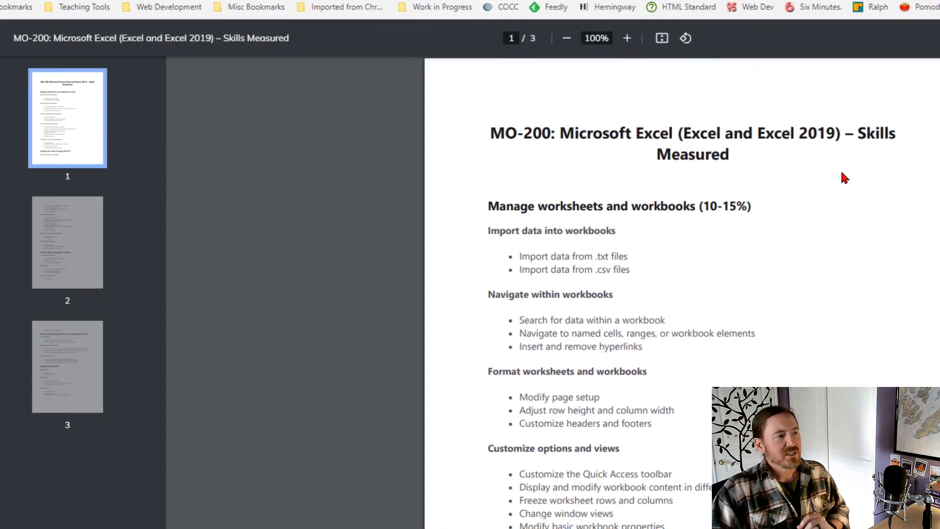